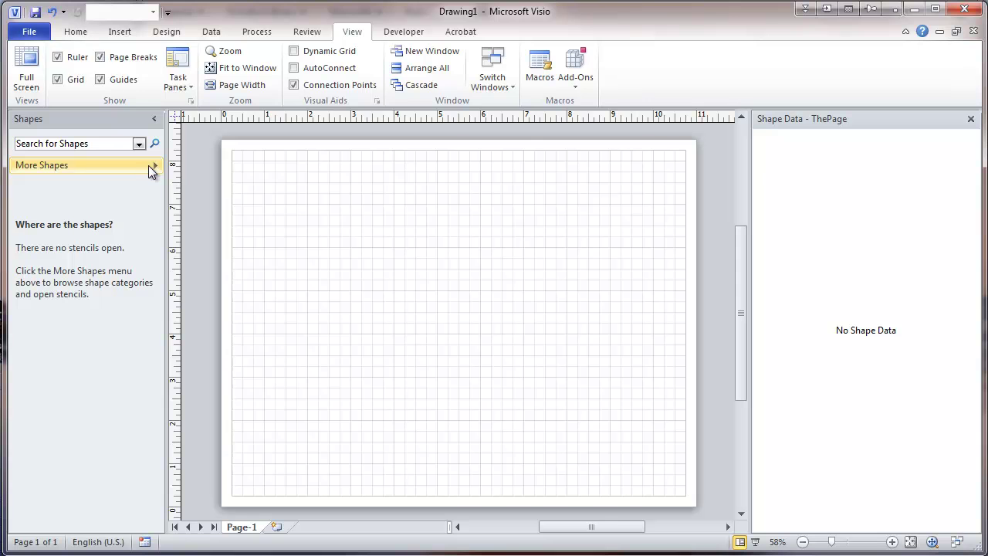
- View the copyright notice in Microsoft shapes Copyright Info.vsd and return to the blank Drawing1
{"action": "left_click", "coordinate": [151, 166]}
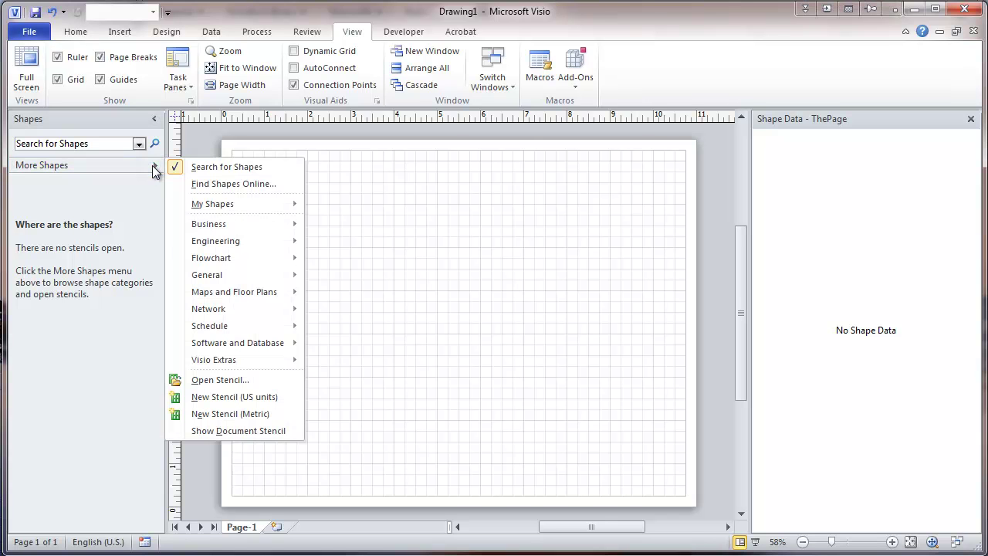
{"action": "left_click", "coordinate": [203, 140]}
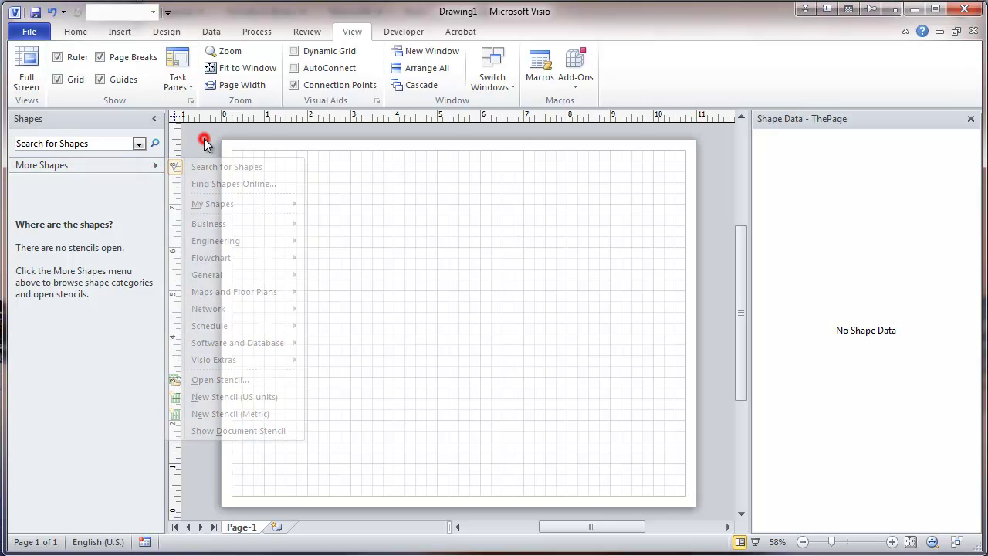
{"action": "left_click", "coordinate": [499, 87]}
{"action": "left_click", "coordinate": [520, 122]}
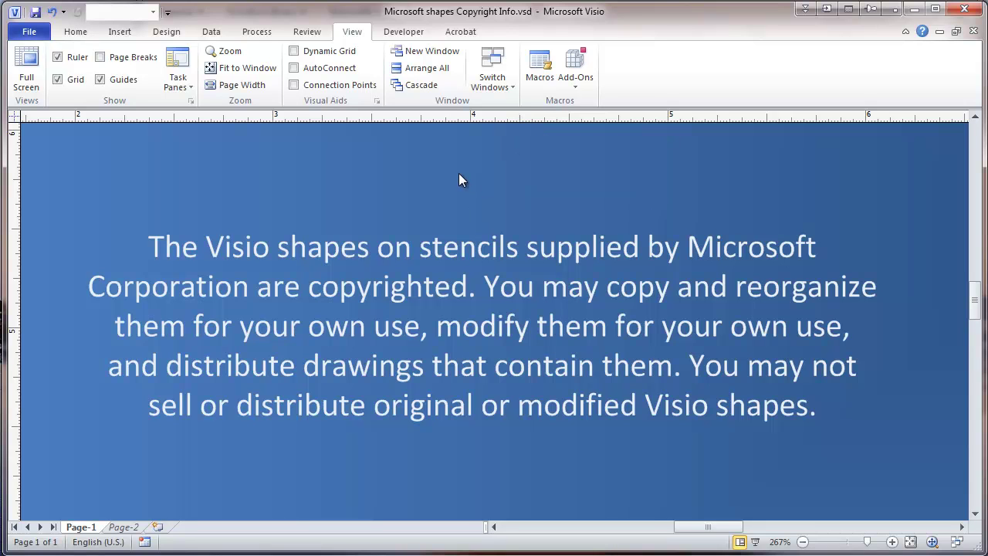
{"action": "left_click", "coordinate": [492, 77]}
{"action": "left_click", "coordinate": [513, 102]}
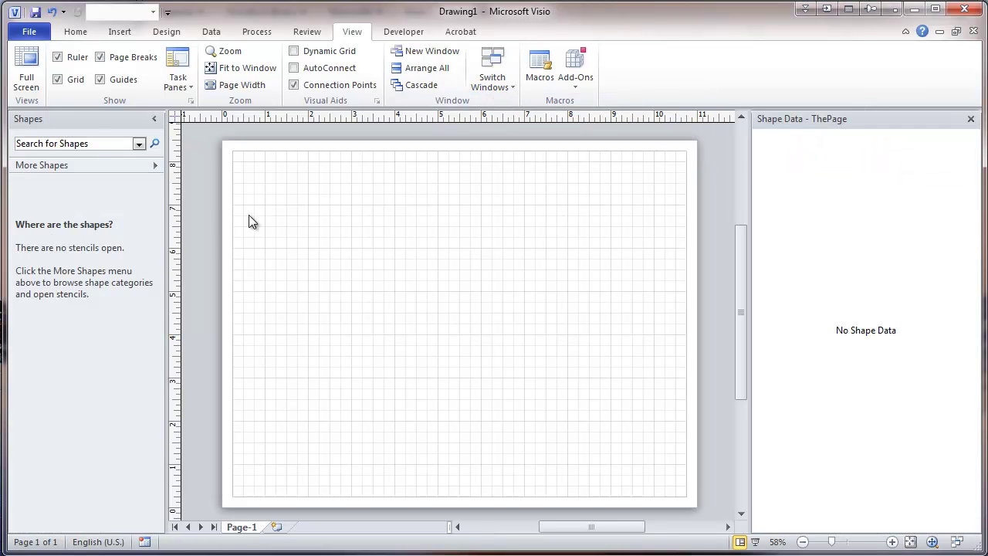
- Open the Computers and Monitors (US units) stencil from the Network shape category
{"action": "left_click", "coordinate": [154, 165]}
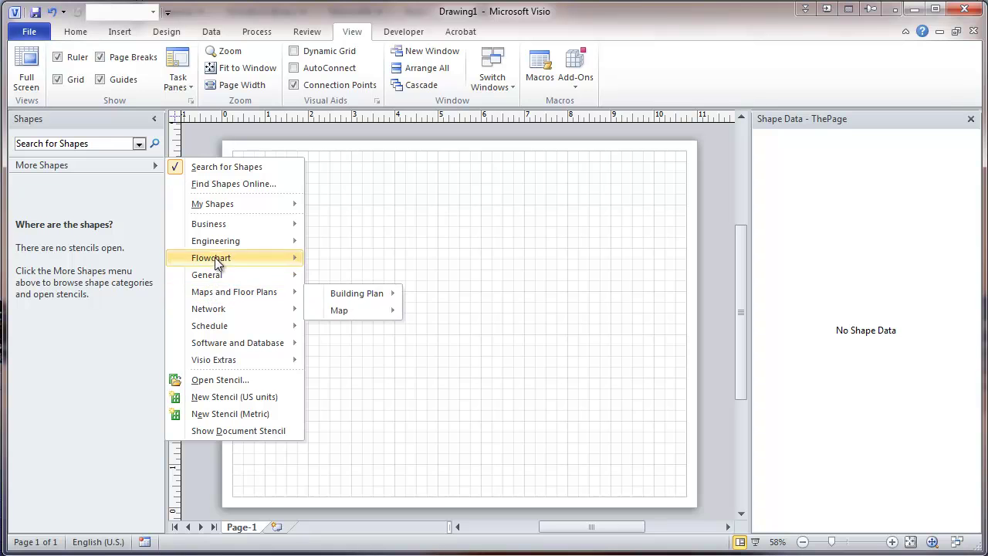
{"action": "mouse_move", "coordinate": [247, 309]}
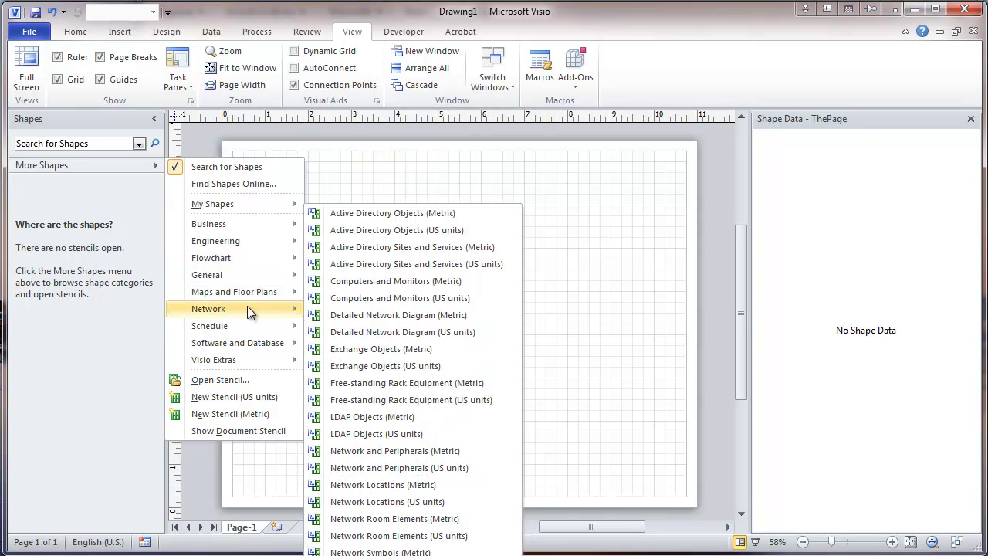
{"action": "left_click", "coordinate": [360, 299]}
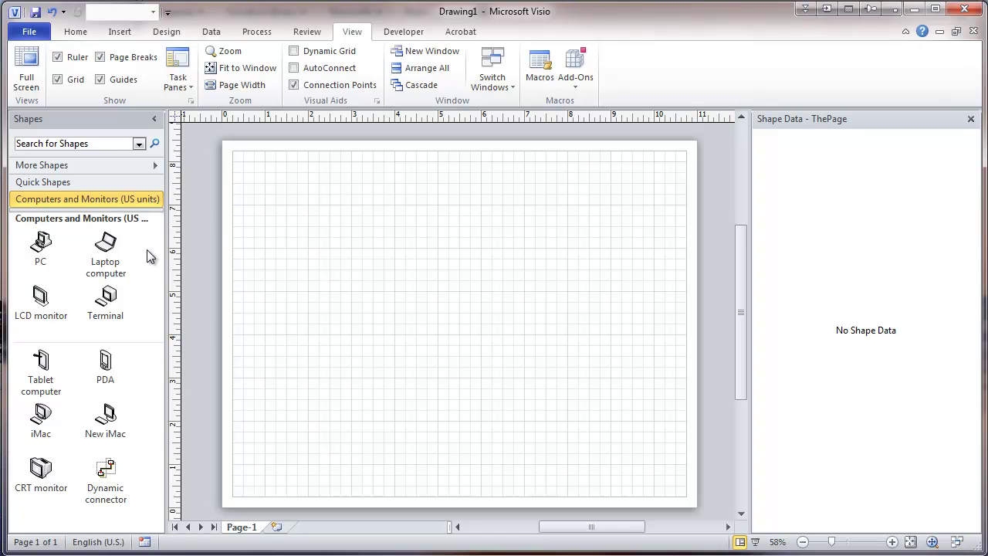
- Save a copy of the Computers and Monitors stencil as "Computers and Monitors (US units) custom.vss"
{"action": "right_click", "coordinate": [91, 207]}
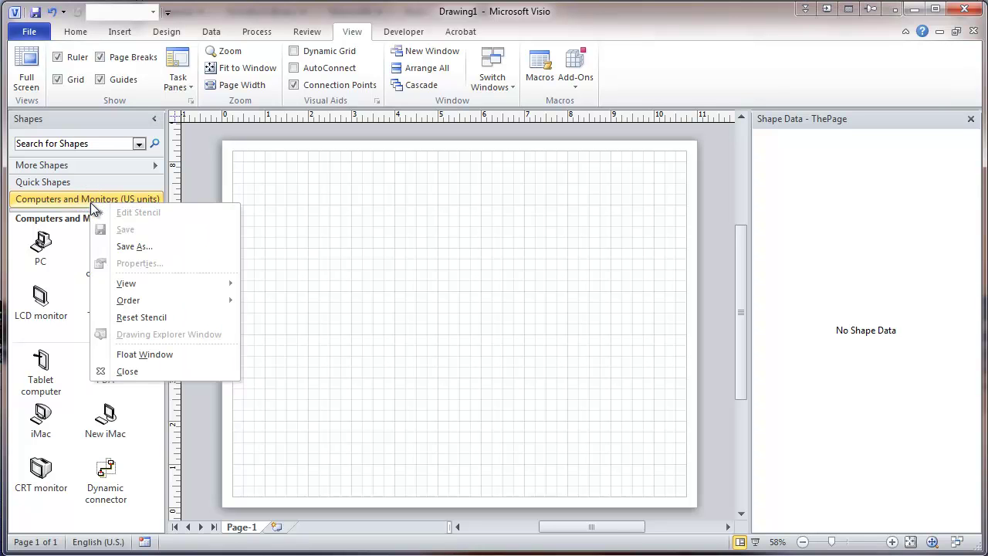
{"action": "left_click", "coordinate": [128, 247]}
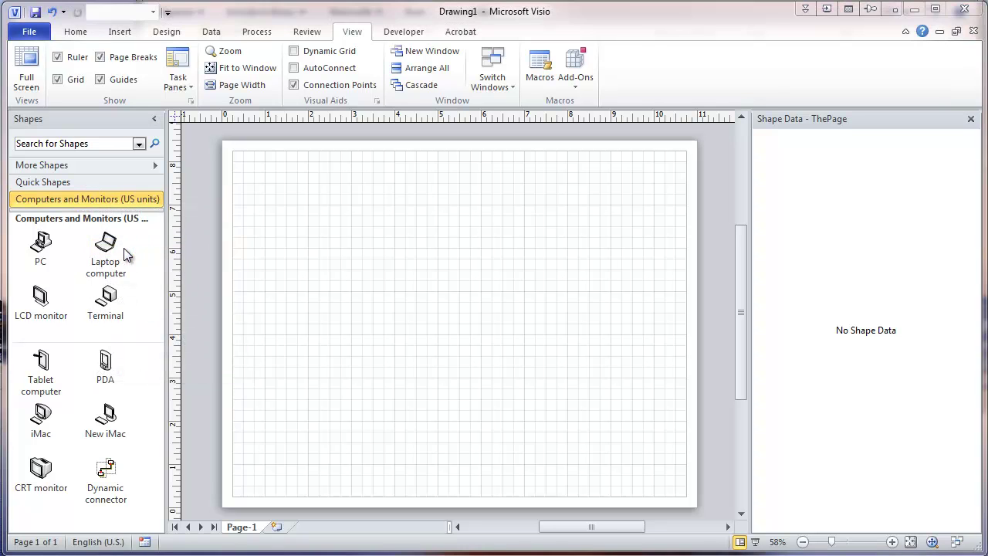
{"action": "left_click", "coordinate": [418, 254]}
{"action": "left_click", "coordinate": [422, 324]}
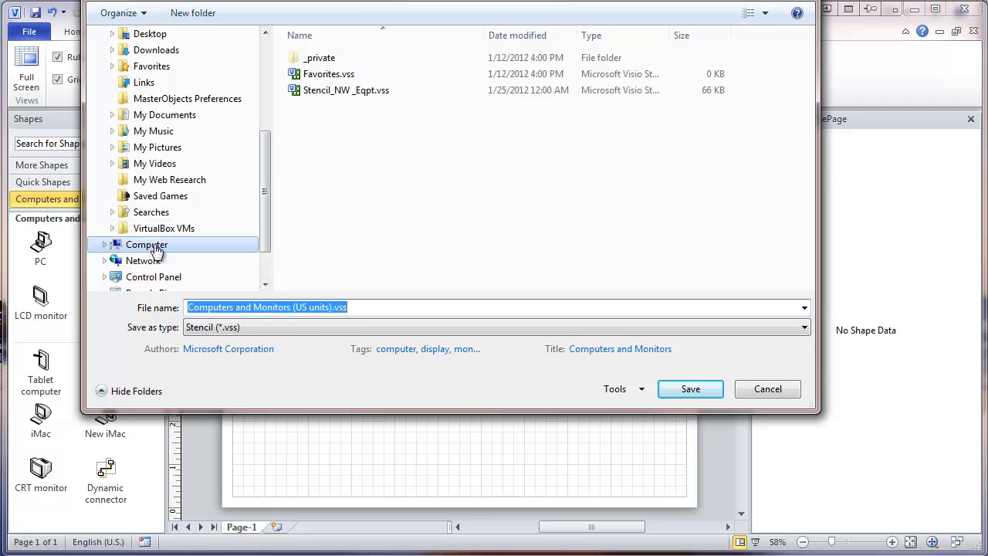
{"action": "left_click", "coordinate": [331, 308]}
{"action": "left_click", "coordinate": [331, 308]}
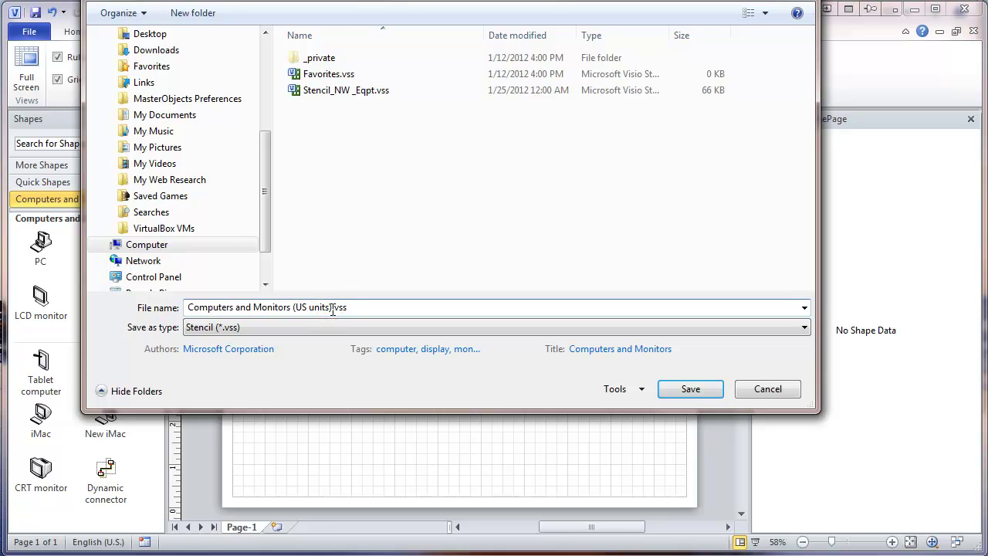
{"action": "left_click", "coordinate": [330, 308]}
{"action": "type", "text": ")"}
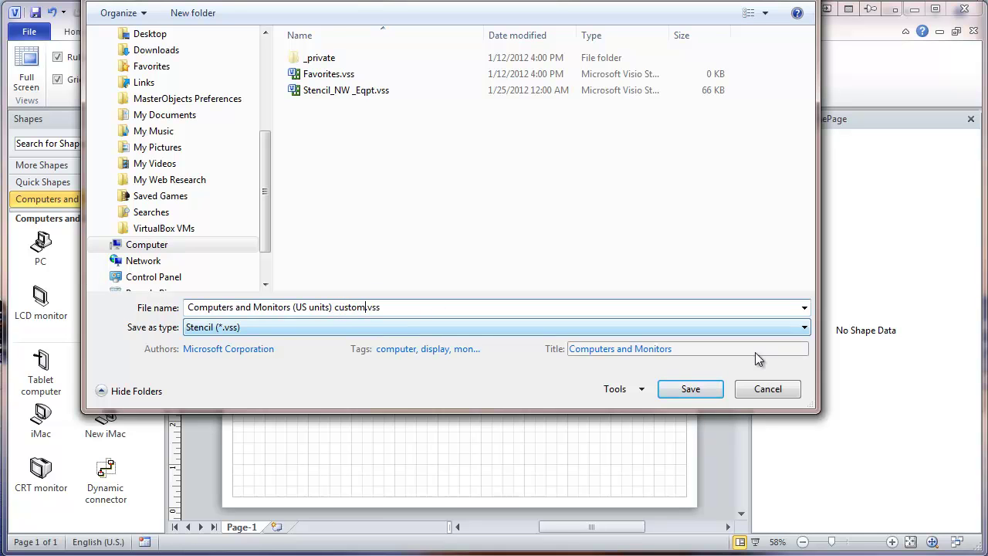
{"action": "left_click", "coordinate": [690, 389]}
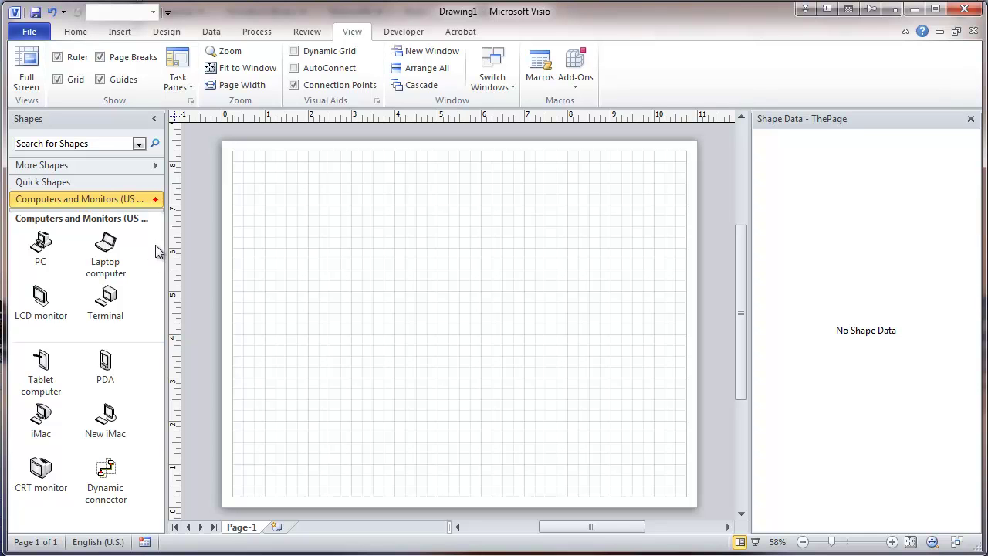
- Duplicate the Tablet computer master within the custom stencil by copying and pasting it
{"action": "right_click", "coordinate": [41, 370]}
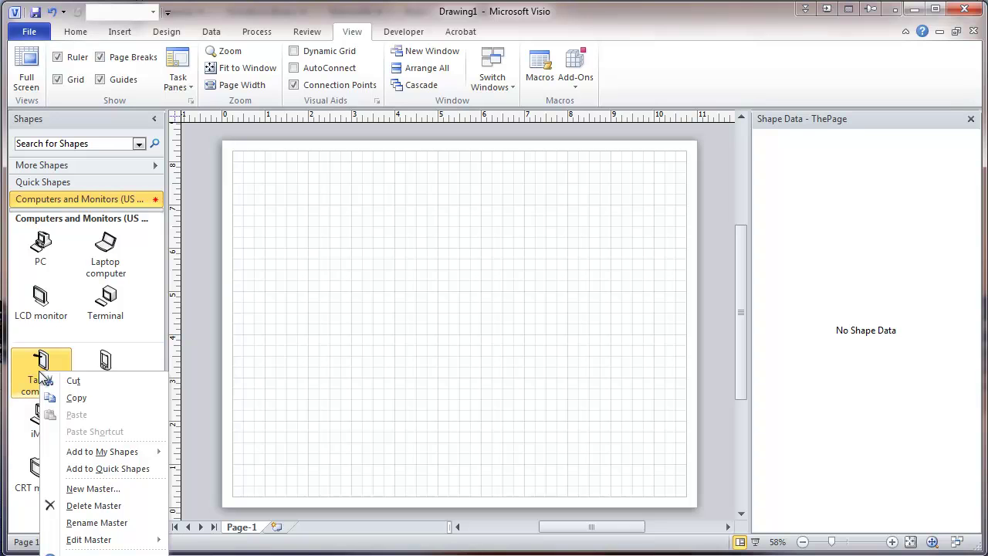
{"action": "left_click", "coordinate": [81, 398]}
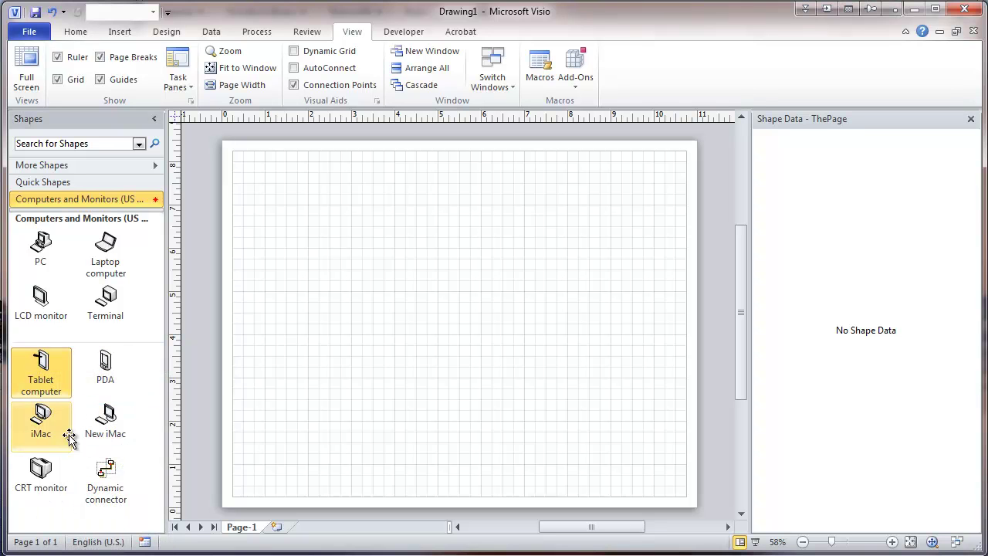
{"action": "left_click", "coordinate": [75, 390]}
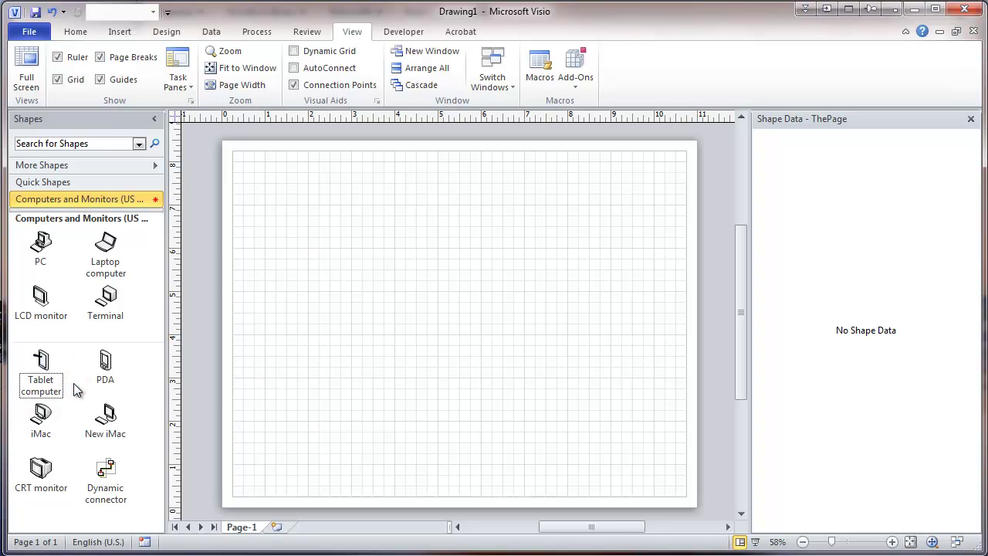
{"action": "right_click", "coordinate": [76, 390]}
{"action": "left_click", "coordinate": [109, 428]}
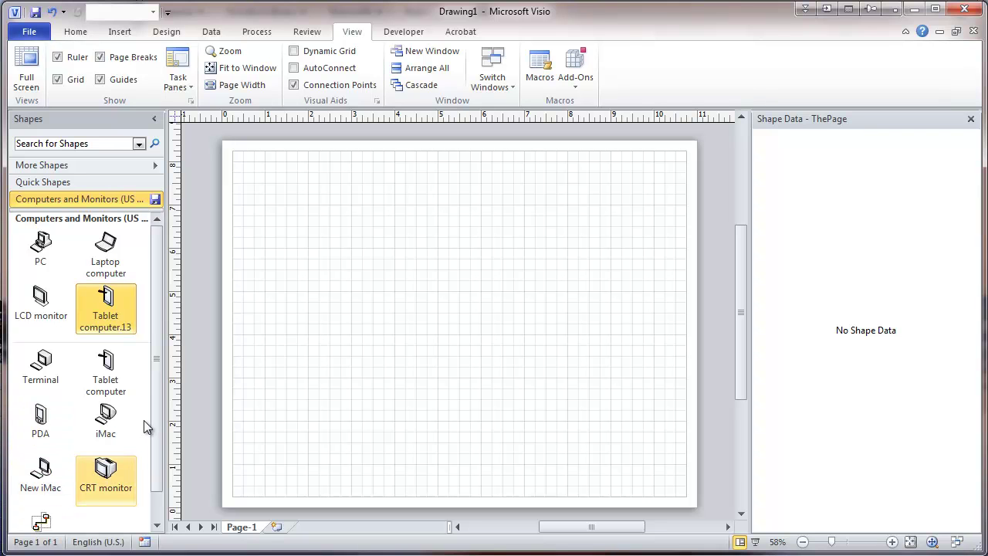
- Rename the duplicated tablet computer master as iPad
{"action": "right_click", "coordinate": [98, 313]}
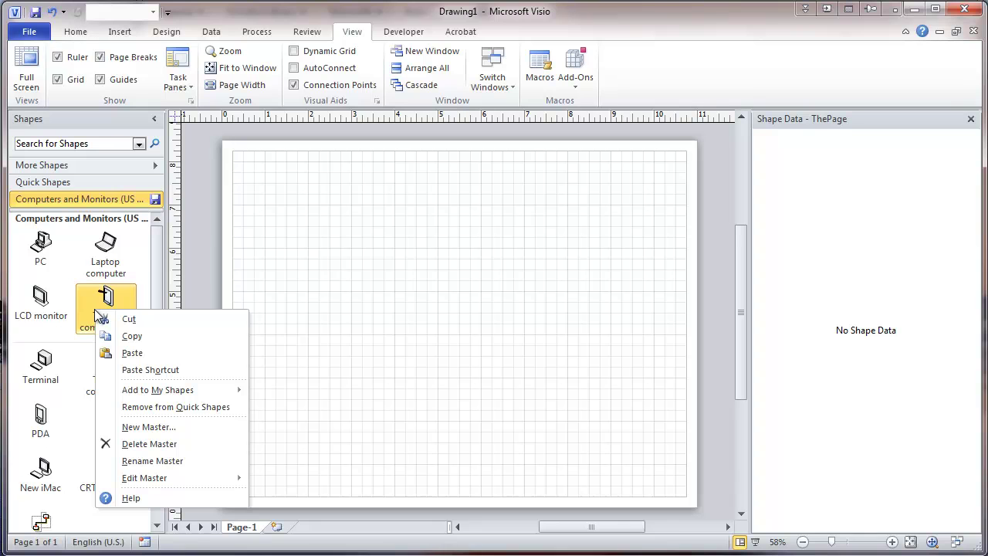
{"action": "left_click", "coordinate": [147, 460]}
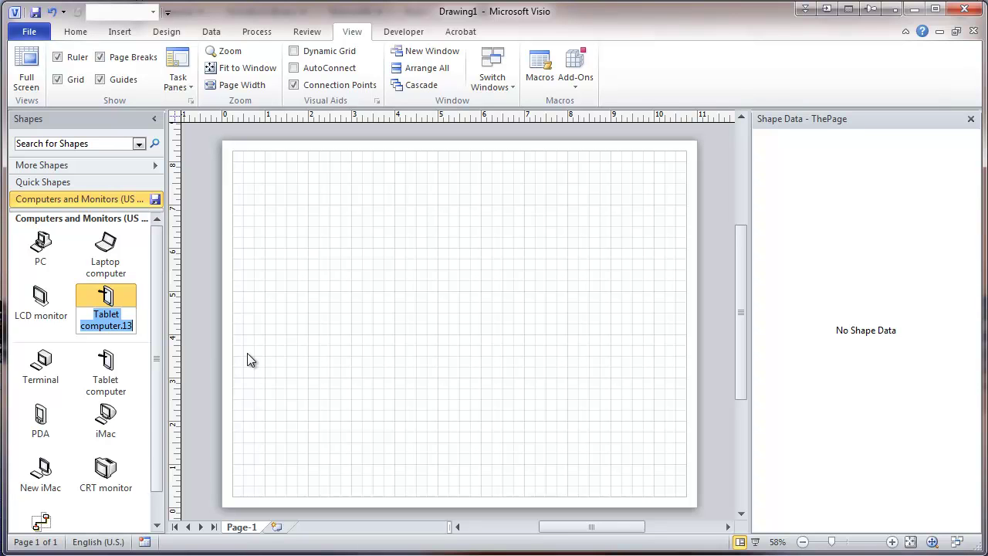
{"action": "type", "text": "iPad"}
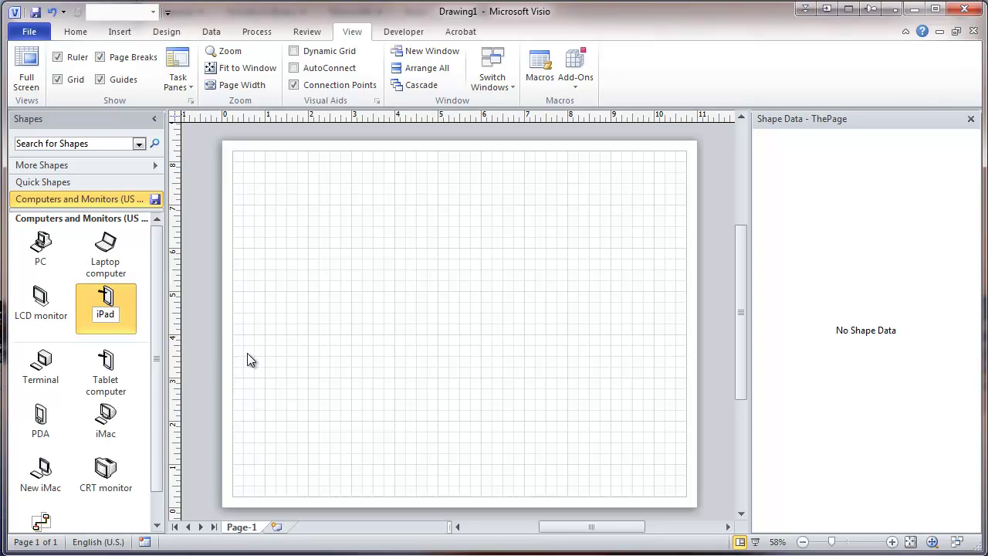
{"action": "key", "text": "Return"}
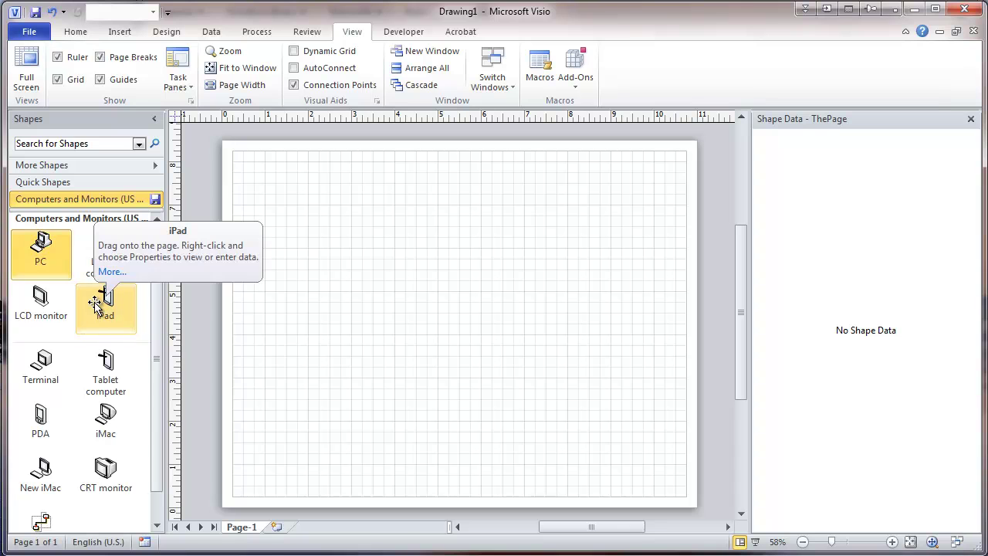
- Open the iPad master shape for editing and open its group to reach the individual parts
{"action": "right_click", "coordinate": [88, 304]}
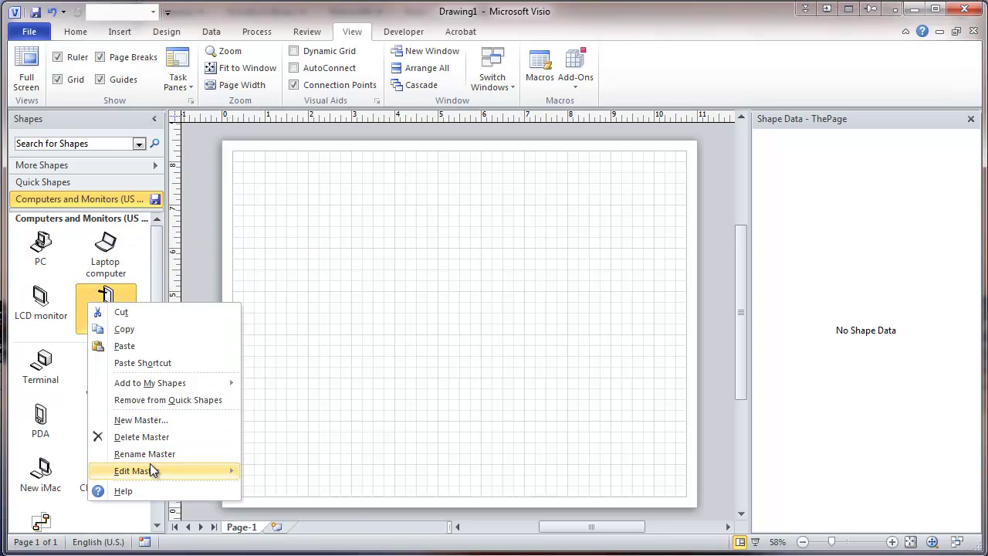
{"action": "mouse_move", "coordinate": [170, 472]}
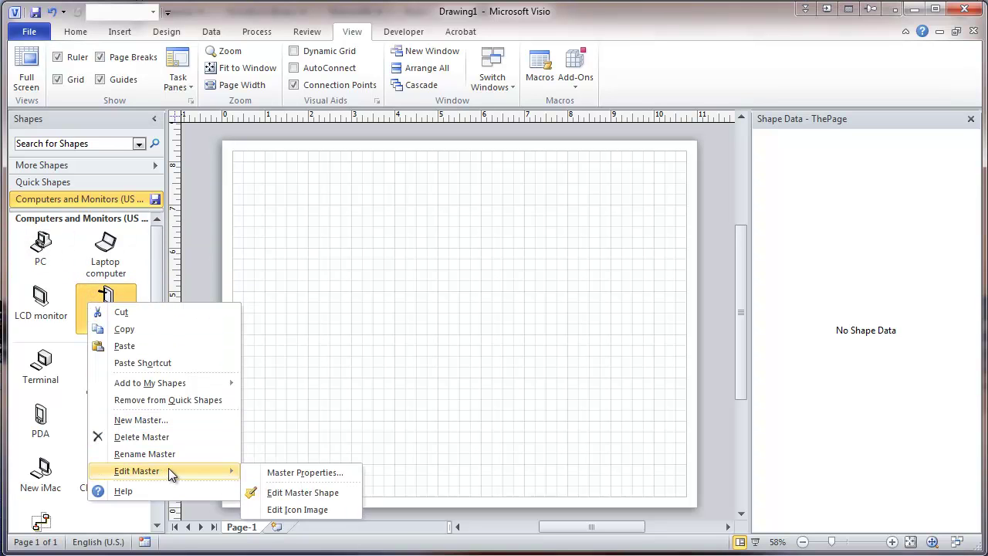
{"action": "left_click", "coordinate": [299, 494]}
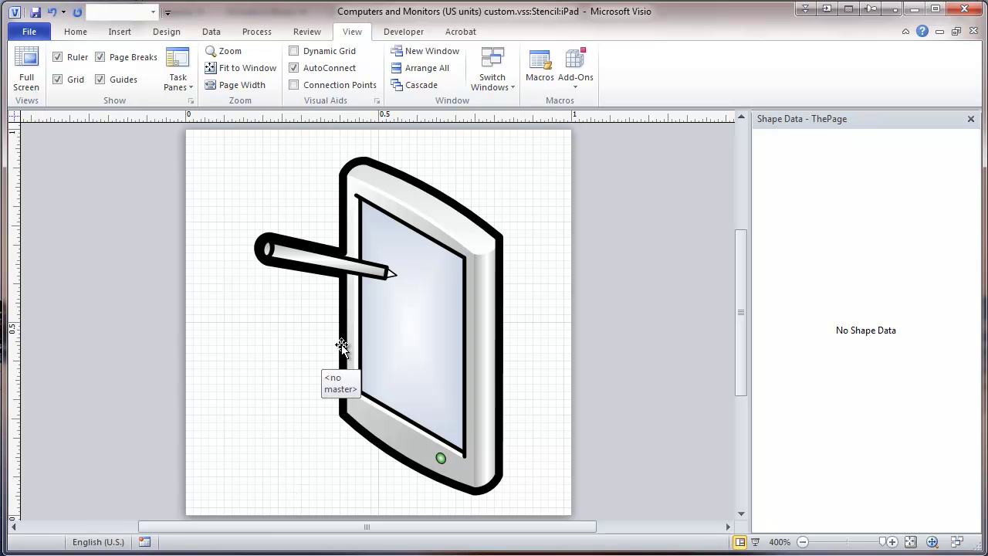
{"action": "left_click", "coordinate": [344, 211]}
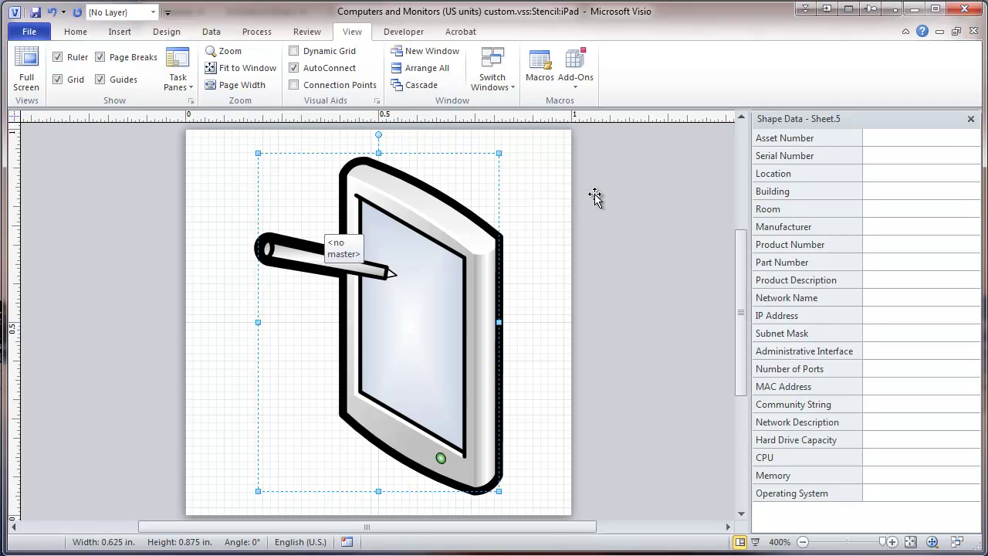
{"action": "right_click", "coordinate": [473, 217]}
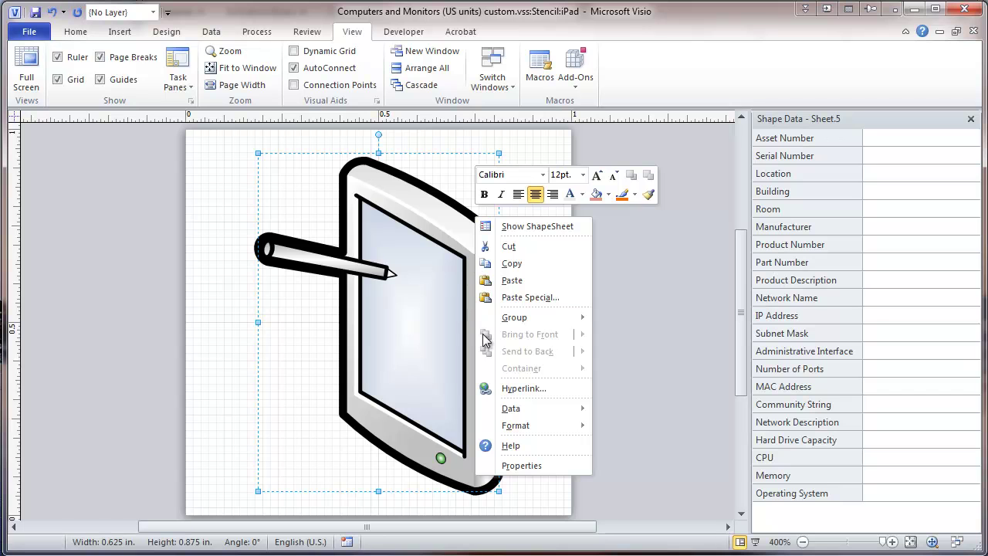
{"action": "mouse_move", "coordinate": [533, 317]}
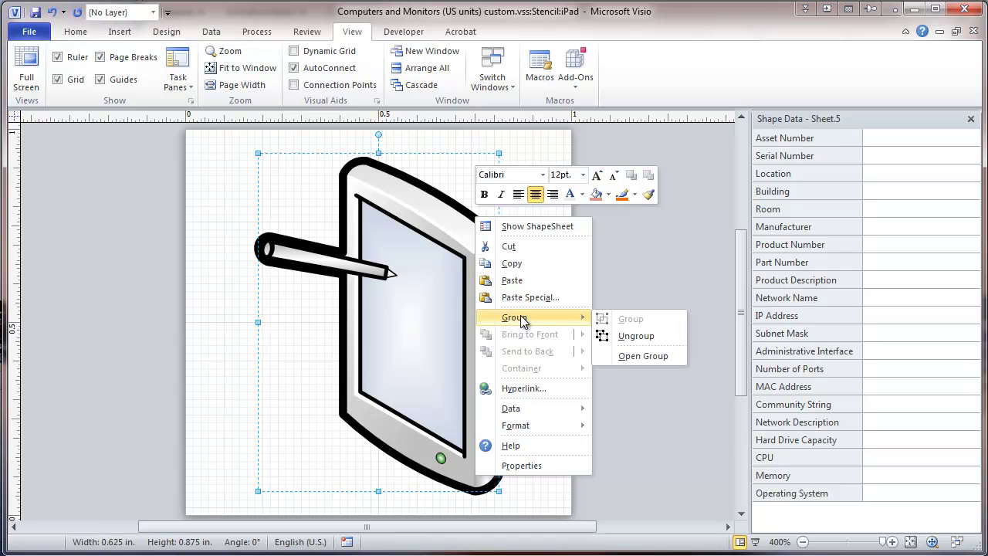
{"action": "left_click", "coordinate": [630, 354]}
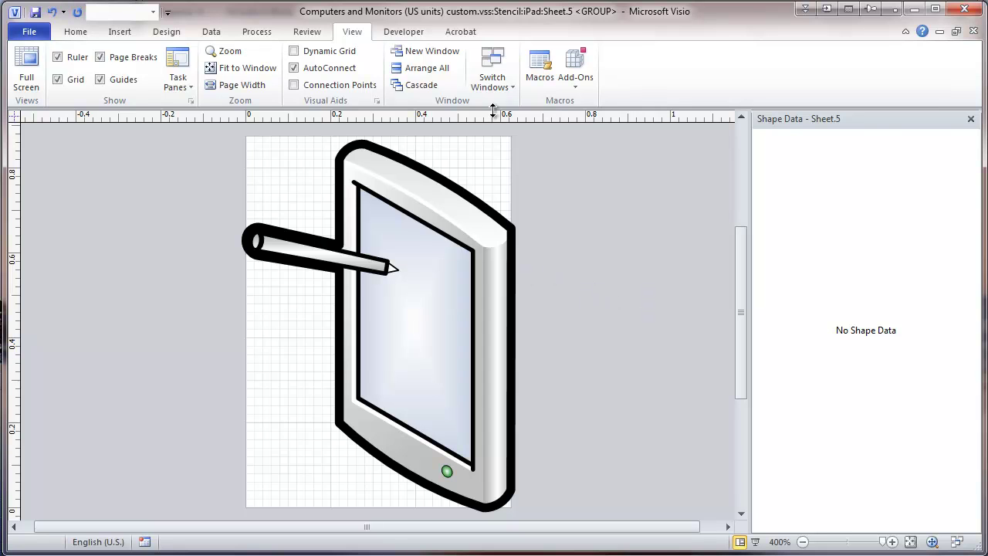
- Delete the stylus body, the stylus tip and the green power light from the tablet drawing
{"action": "left_click", "coordinate": [74, 31]}
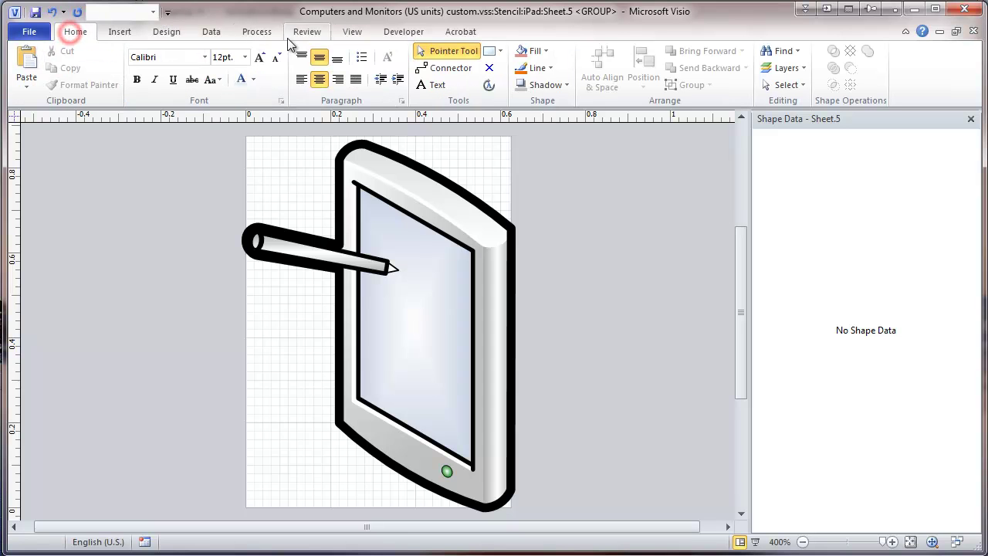
{"action": "left_click", "coordinate": [348, 253]}
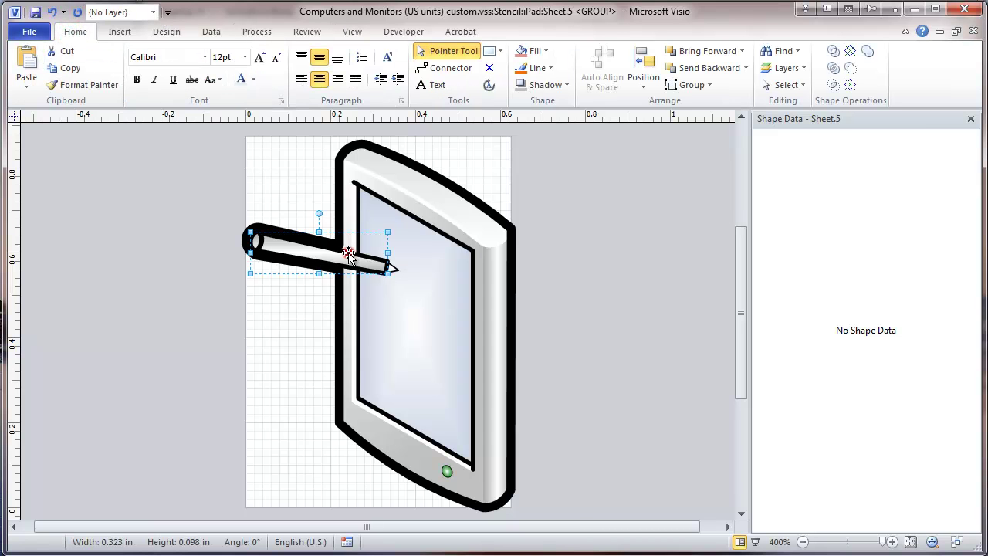
{"action": "key", "text": "Delete"}
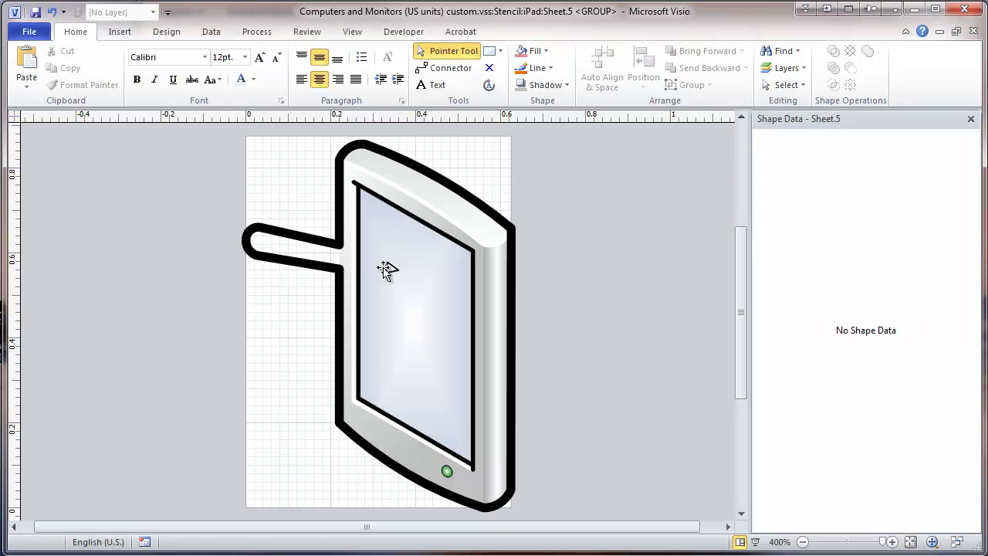
{"action": "left_click", "coordinate": [389, 270]}
{"action": "left_click", "coordinate": [444, 471]}
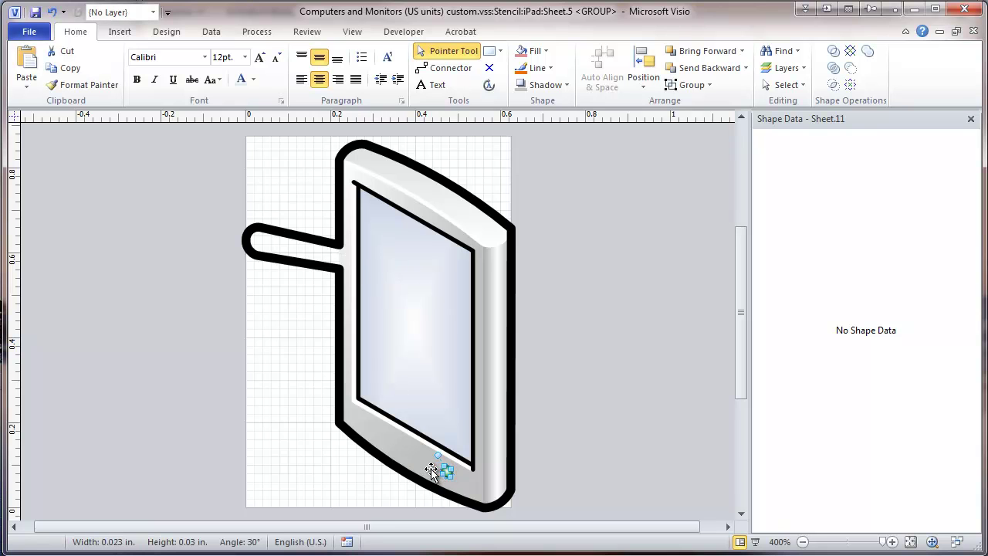
{"action": "key", "text": "Delete"}
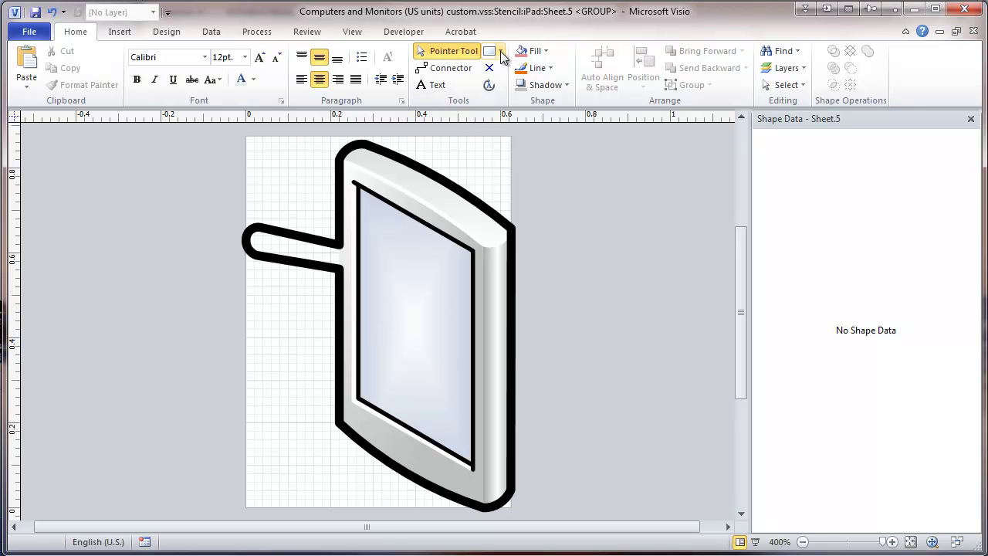
- Delete the three vertices that form the stylus protrusion on the tablet's thick black outline using the Line tool
{"action": "left_click", "coordinate": [500, 51]}
{"action": "left_click", "coordinate": [507, 104]}
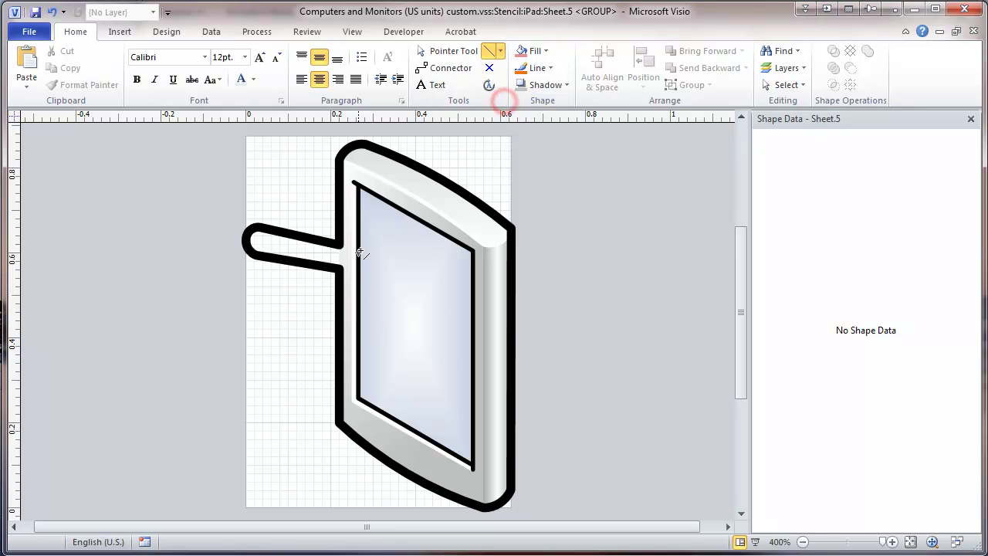
{"action": "left_click", "coordinate": [317, 240]}
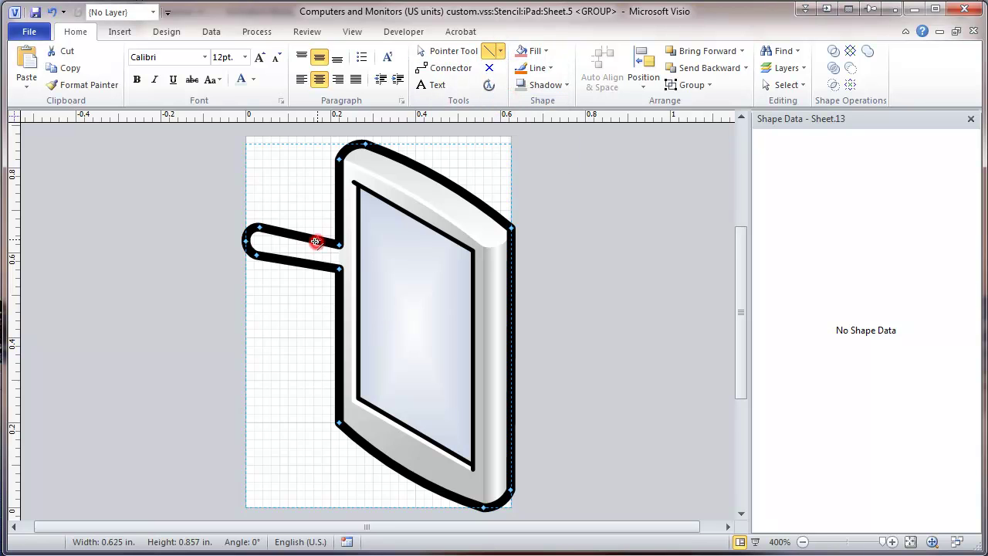
{"action": "left_click", "coordinate": [257, 228]}
{"action": "key", "text": "Delete"}
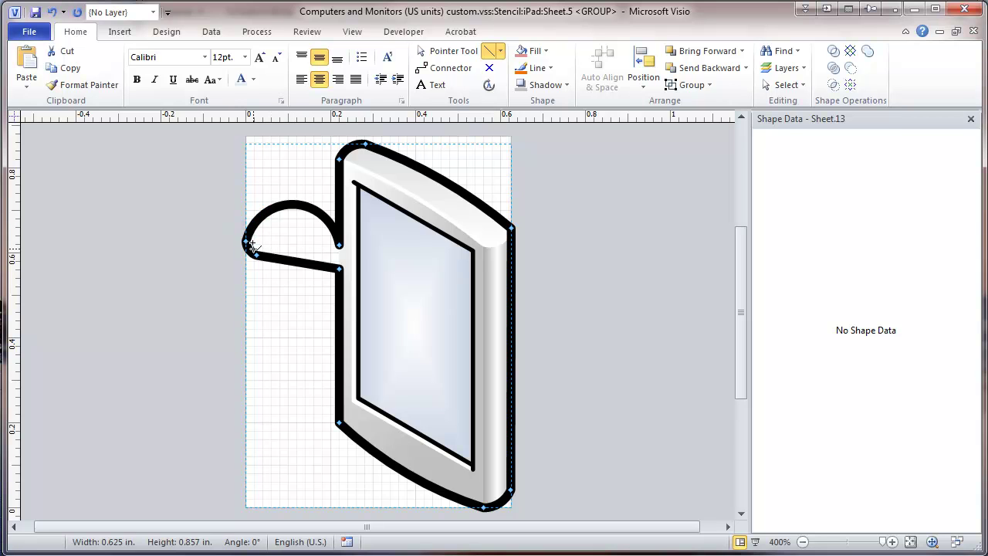
{"action": "left_click", "coordinate": [245, 240]}
{"action": "key", "text": "Delete"}
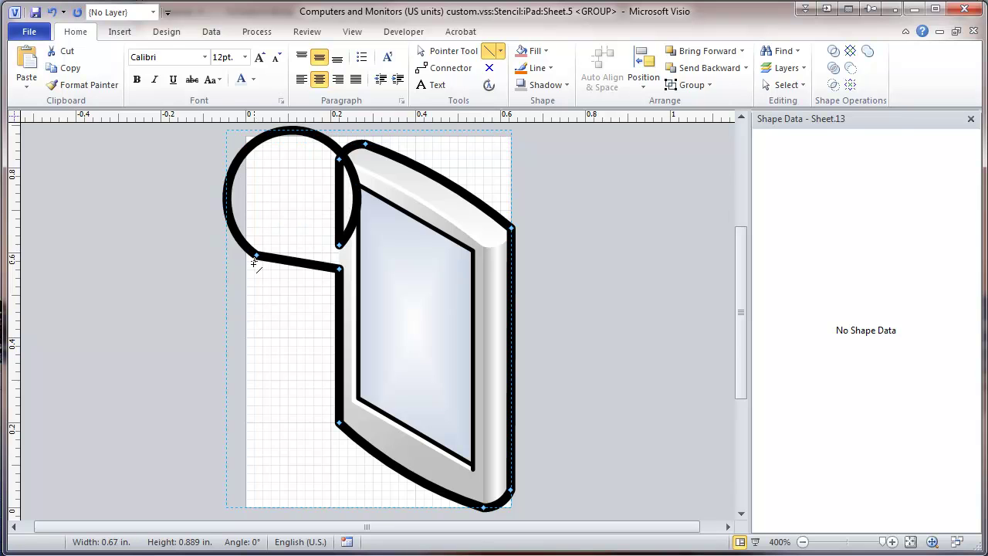
{"action": "left_click", "coordinate": [256, 255]}
{"action": "key", "text": "Delete"}
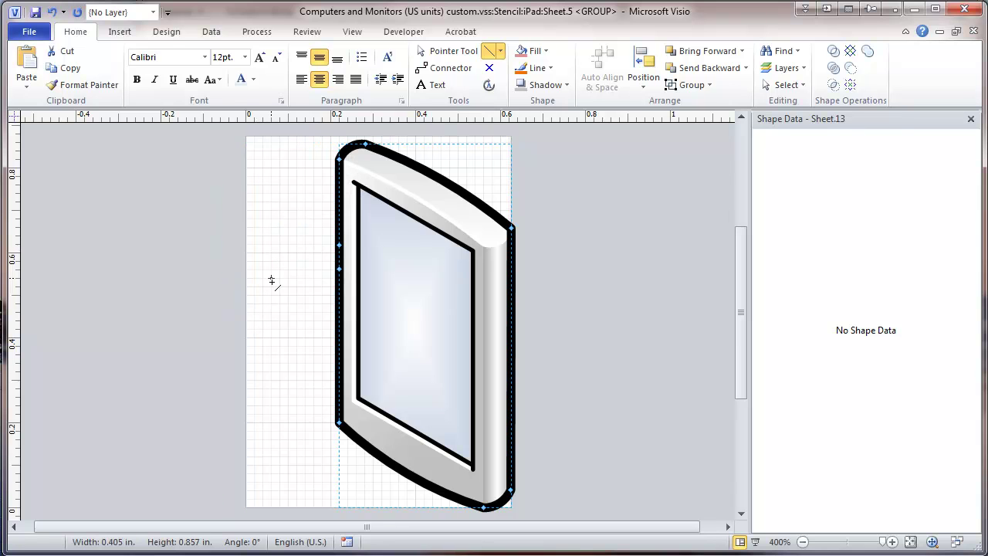
- Remove the two leftover vertices along the outline's straight left edge and return to the Pointer Tool
{"action": "left_click", "coordinate": [338, 270]}
{"action": "key", "text": "Delete"}
{"action": "left_click", "coordinate": [337, 245]}
{"action": "key", "text": "Delete"}
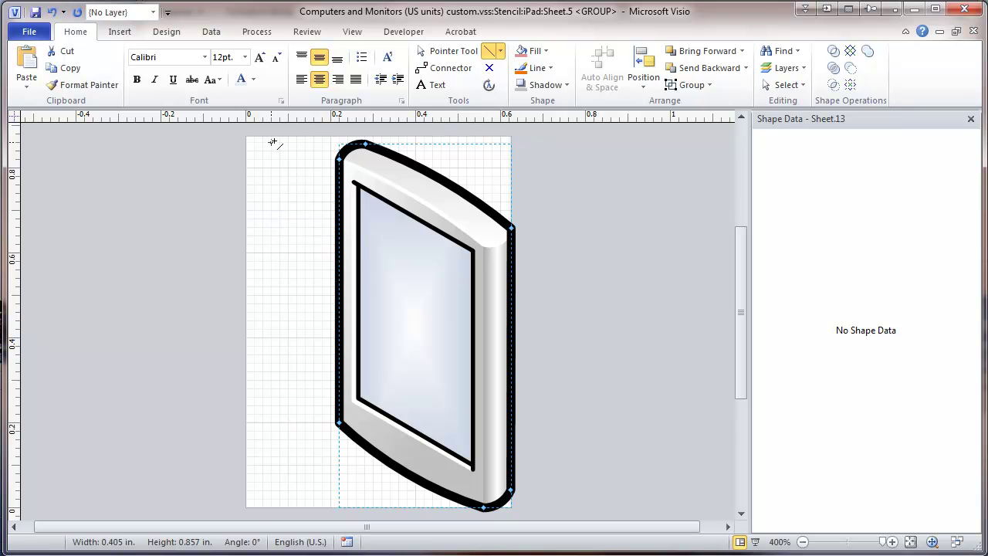
{"action": "left_click", "coordinate": [446, 50]}
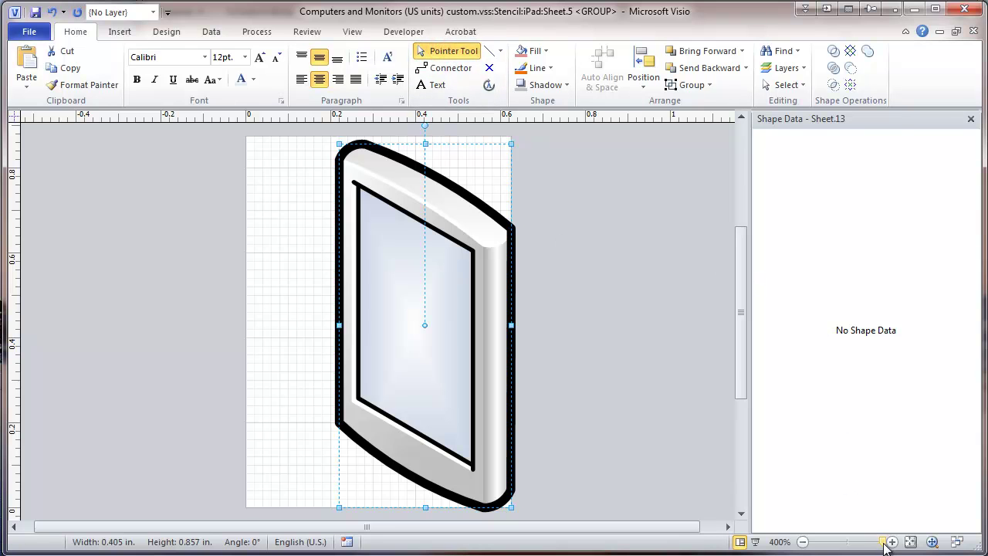
- Select all the visible tablet parts together and move them left to centre them on the page
{"action": "left_click_drag", "start_coordinate": [882, 543], "coordinate": [878, 543]}
{"action": "left_click", "coordinate": [367, 156]}
{"action": "left_click_drag", "start_coordinate": [297, 171], "coordinate": [522, 483]}
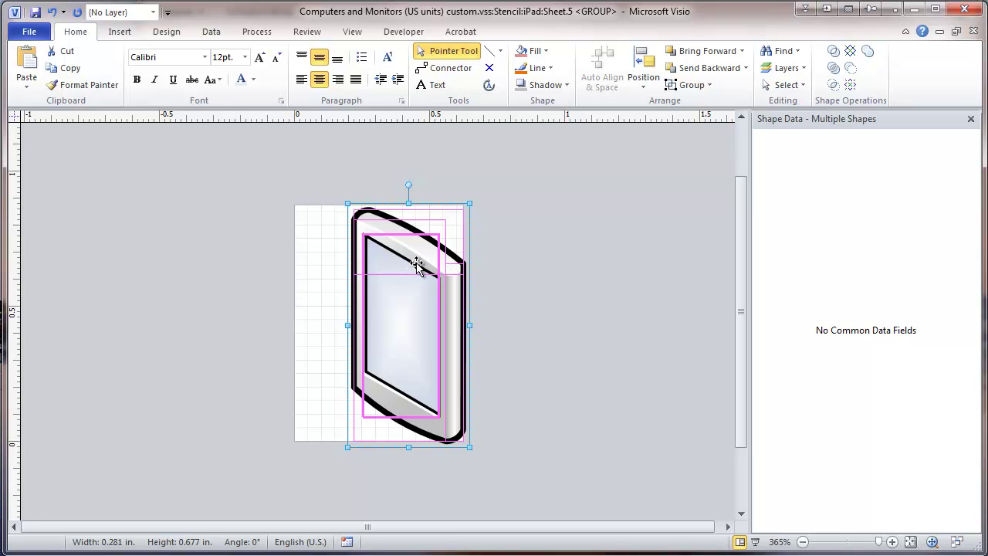
{"action": "left_click_drag", "start_coordinate": [413, 266], "coordinate": [388, 264]}
{"action": "left_click_drag", "start_coordinate": [388, 263], "coordinate": [385, 260]}
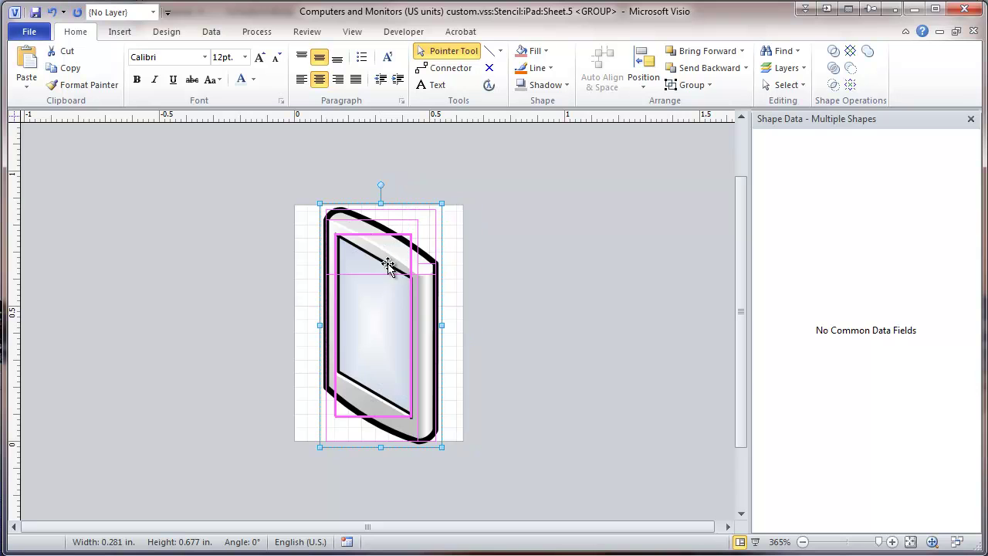
- Select all tablet parts with their invisible bounding rectangle and stretch them leftward until the rectangle is about 0.714 in. wide
{"action": "left_click", "coordinate": [551, 271]}
{"action": "left_click", "coordinate": [394, 220]}
{"action": "scroll", "coordinate": [395, 220], "scroll_direction": "up", "scroll_amount": 1}
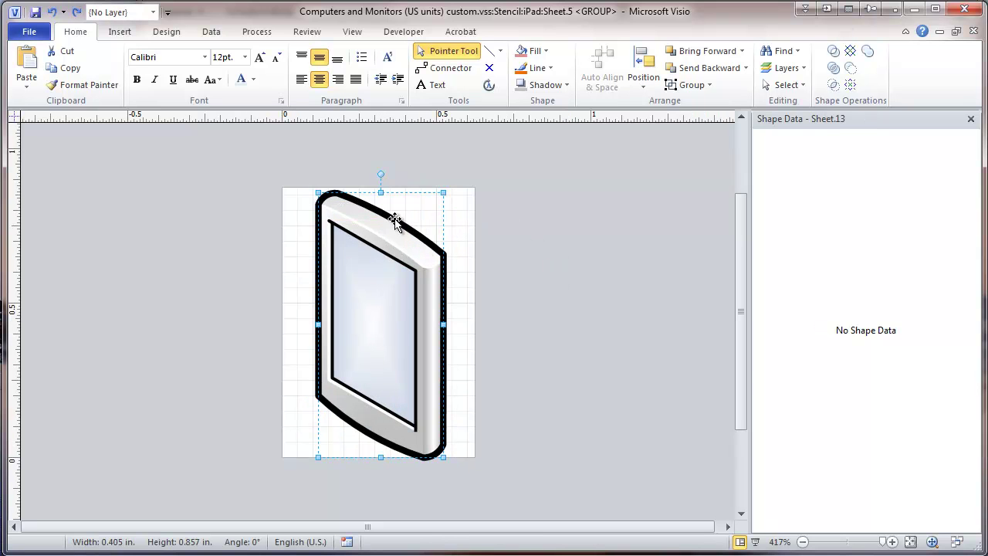
{"action": "left_click_drag", "start_coordinate": [247, 154], "coordinate": [510, 461]}
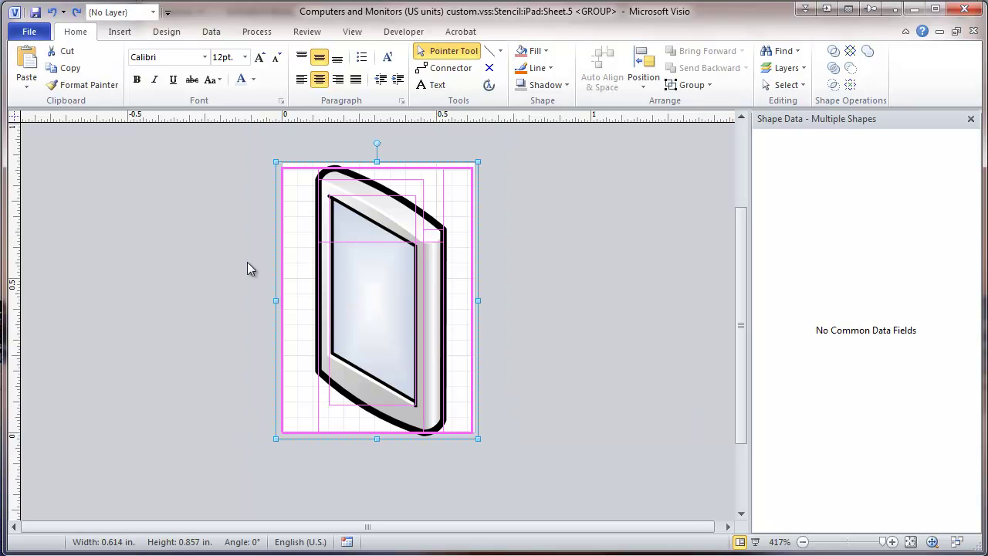
{"action": "left_click_drag", "start_coordinate": [277, 302], "coordinate": [247, 307]}
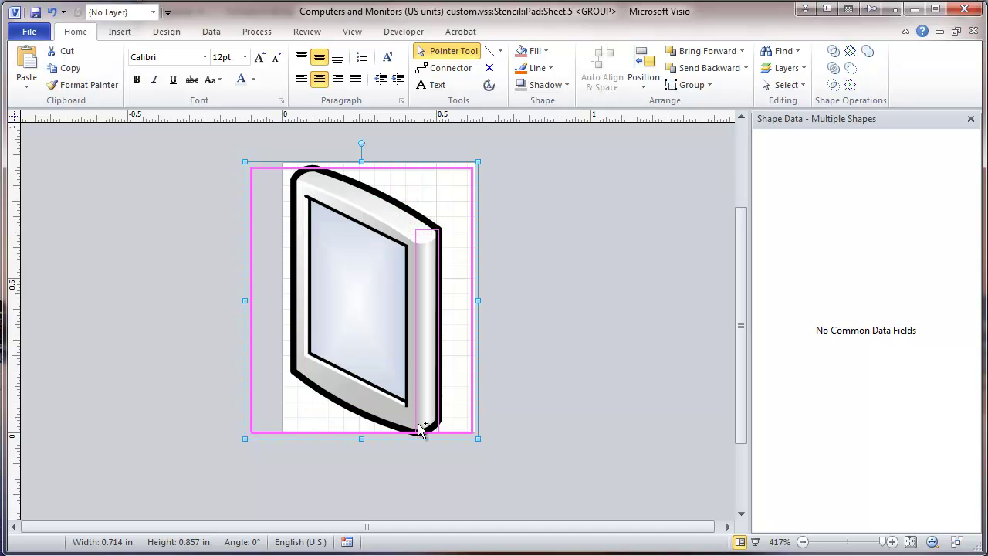
- Resize only the invisible bounding rectangle around the tablet to 0.55 in. wide and 0.9 in. high, and close the group window
{"action": "left_click", "coordinate": [416, 232]}
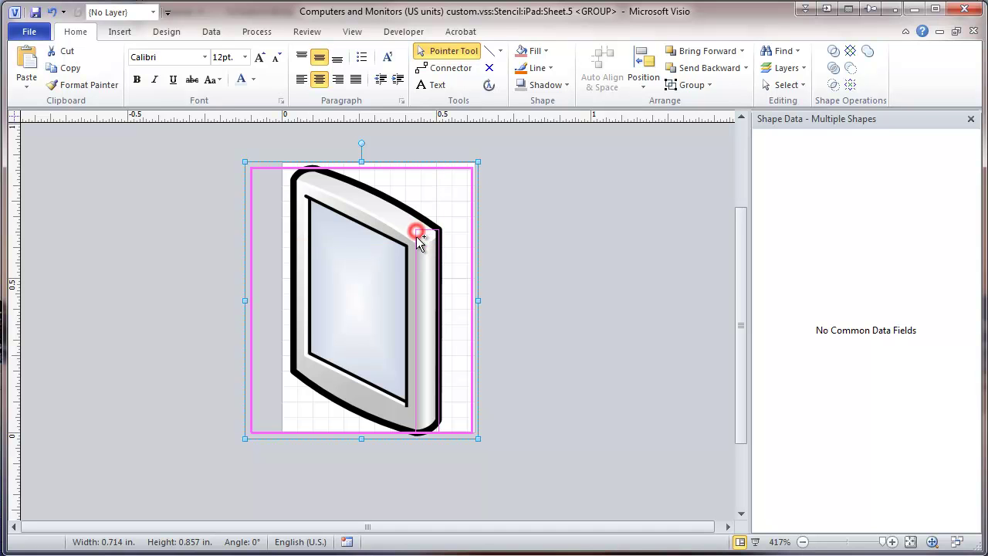
{"action": "left_click", "coordinate": [416, 239]}
{"action": "left_click", "coordinate": [416, 256]}
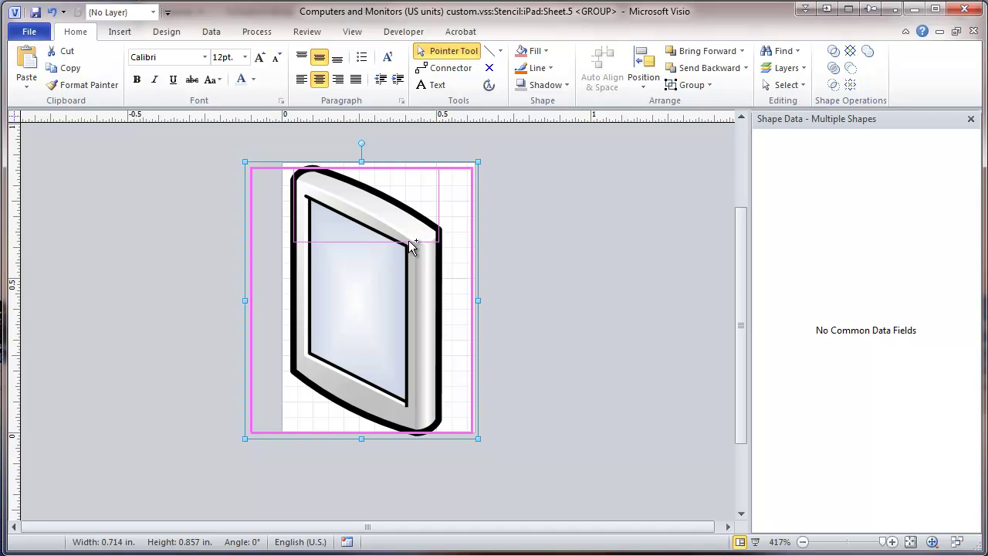
{"action": "left_click", "coordinate": [410, 242]}
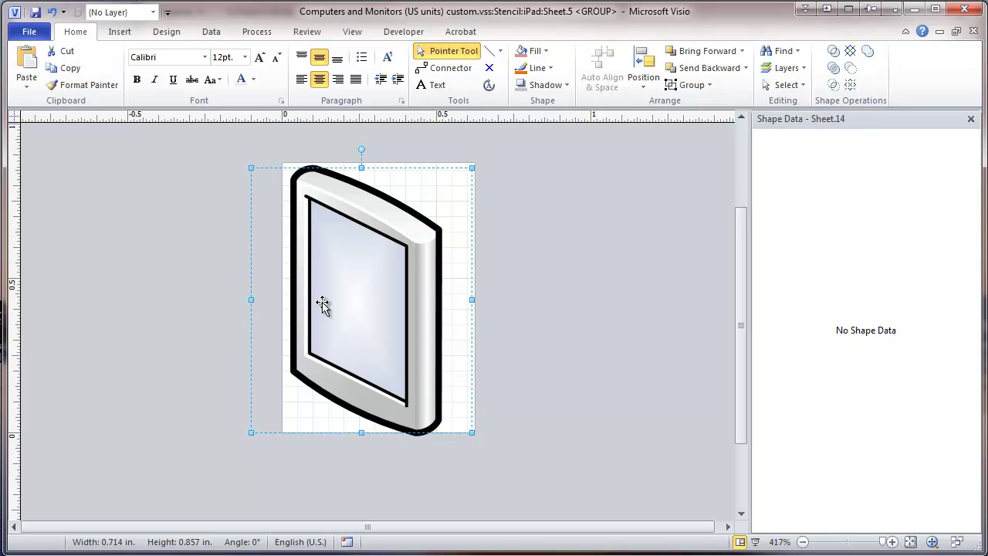
{"action": "left_click_drag", "start_coordinate": [253, 299], "coordinate": [283, 298]}
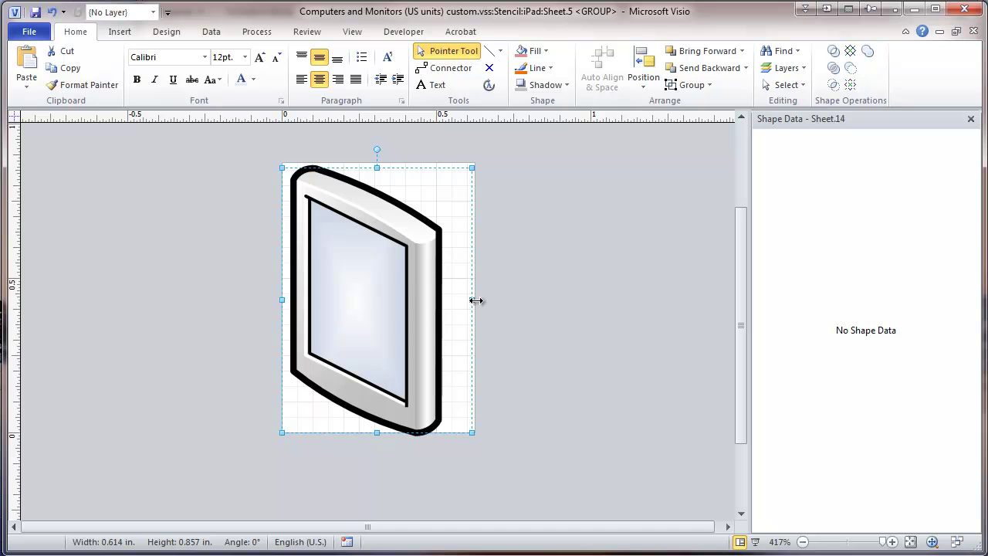
{"action": "left_click_drag", "start_coordinate": [472, 300], "coordinate": [451, 302]}
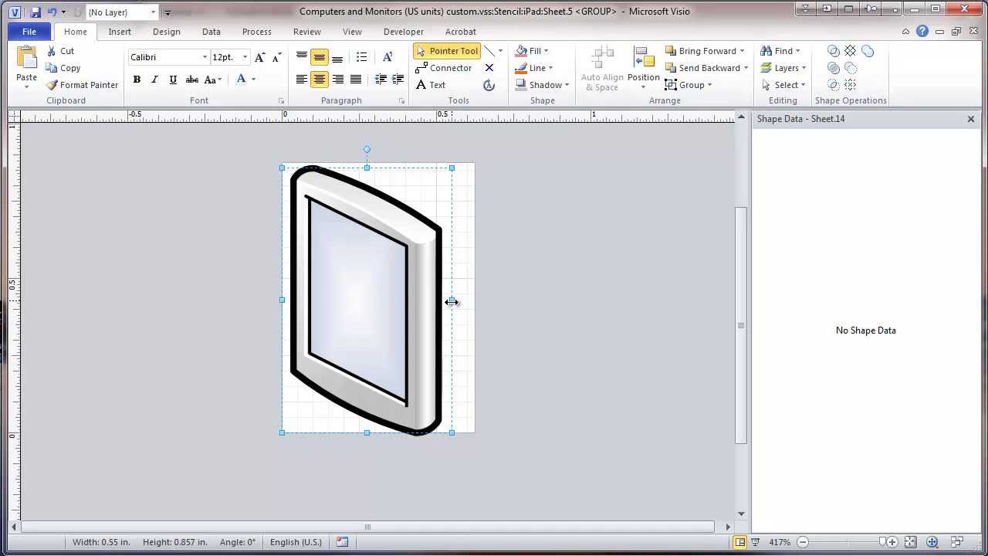
{"action": "left_click", "coordinate": [366, 165]}
{"action": "left_click_drag", "start_coordinate": [366, 166], "coordinate": [367, 161]}
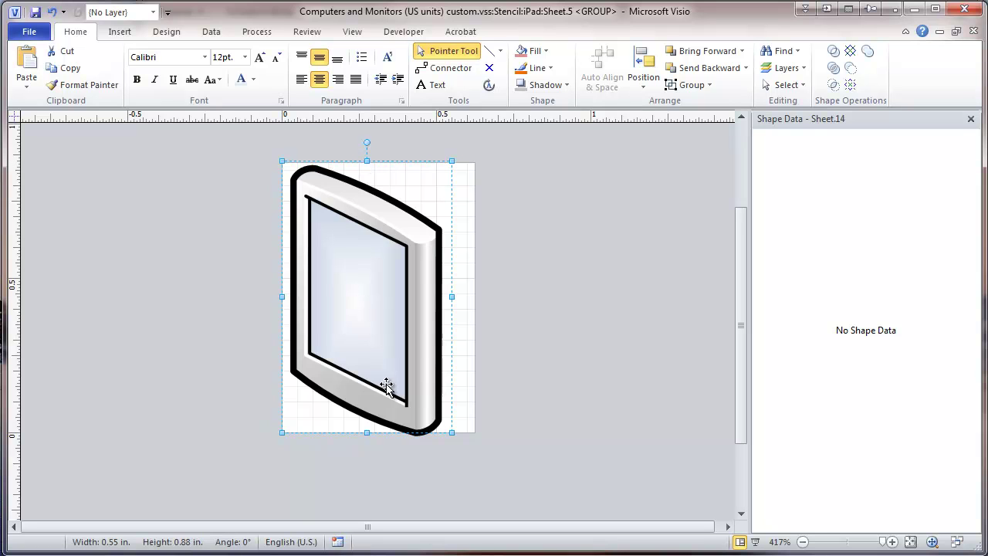
{"action": "left_click_drag", "start_coordinate": [363, 433], "coordinate": [363, 439]}
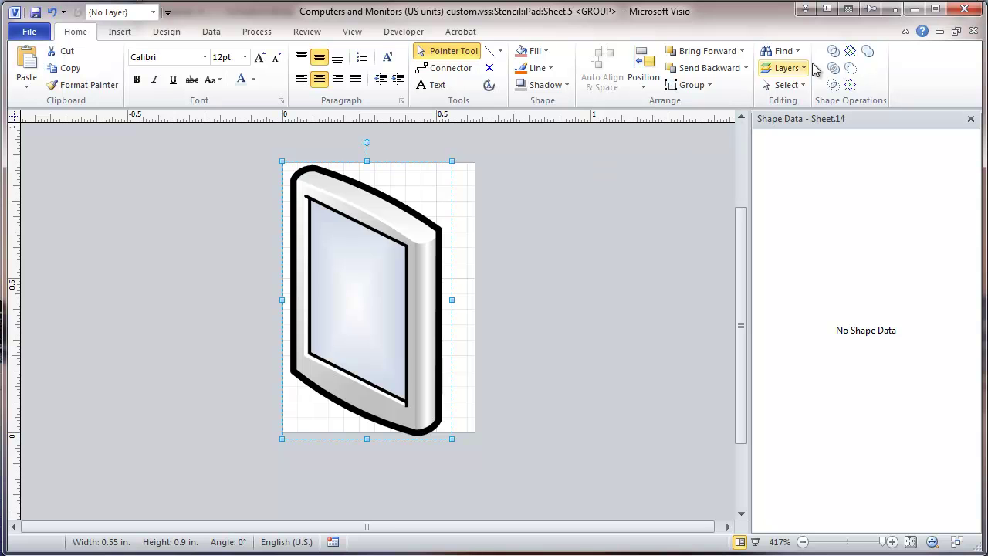
{"action": "left_click", "coordinate": [974, 30]}
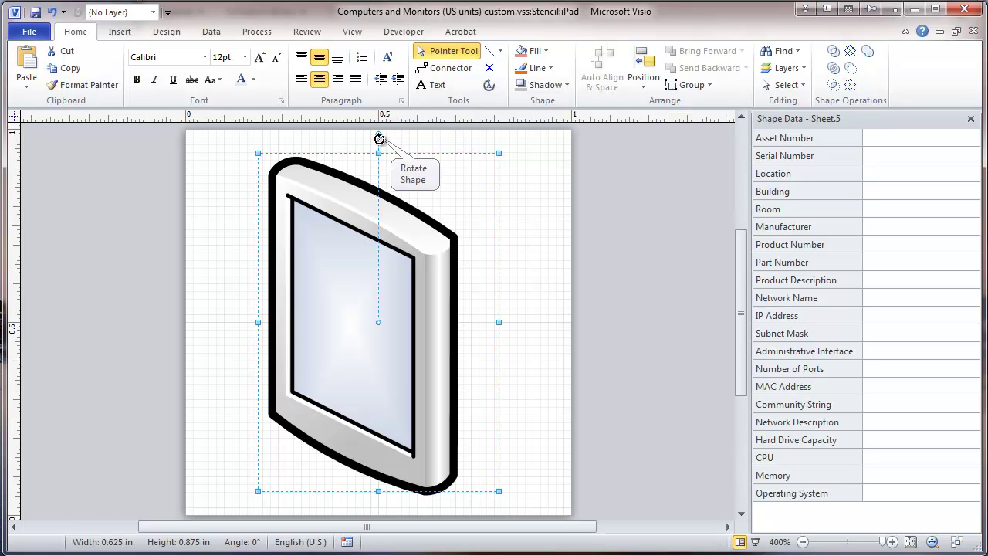
- Fill the iPad shape with gradient pattern 26 using a medium gray fill color and a black pattern color
{"action": "left_click", "coordinate": [545, 55]}
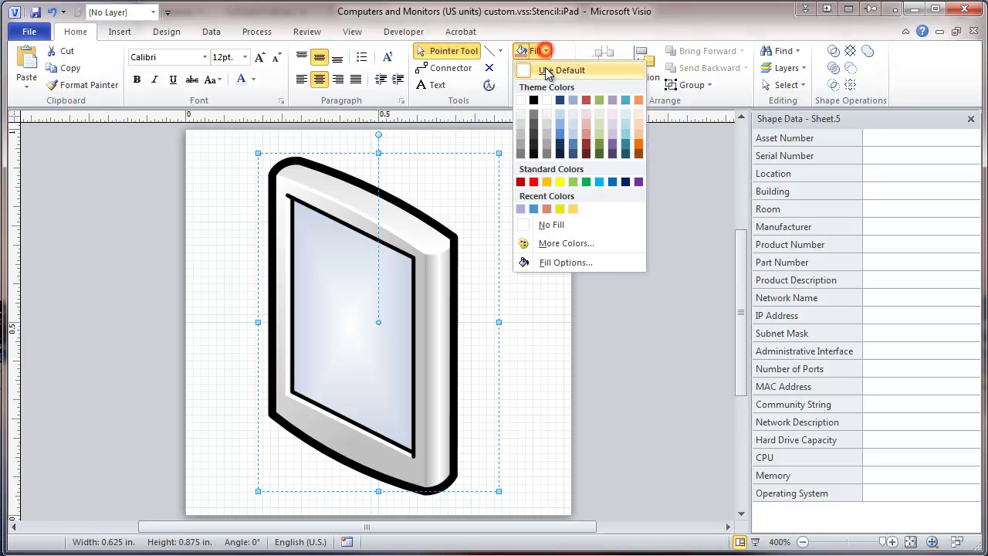
{"action": "left_click", "coordinate": [565, 263]}
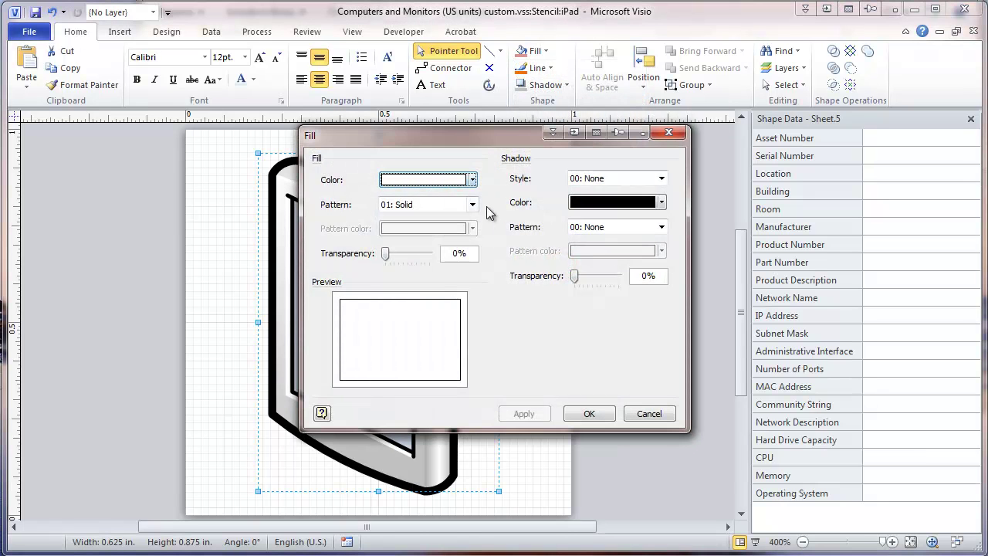
{"action": "left_click", "coordinate": [473, 204]}
{"action": "left_click_drag", "start_coordinate": [471, 244], "coordinate": [472, 307]}
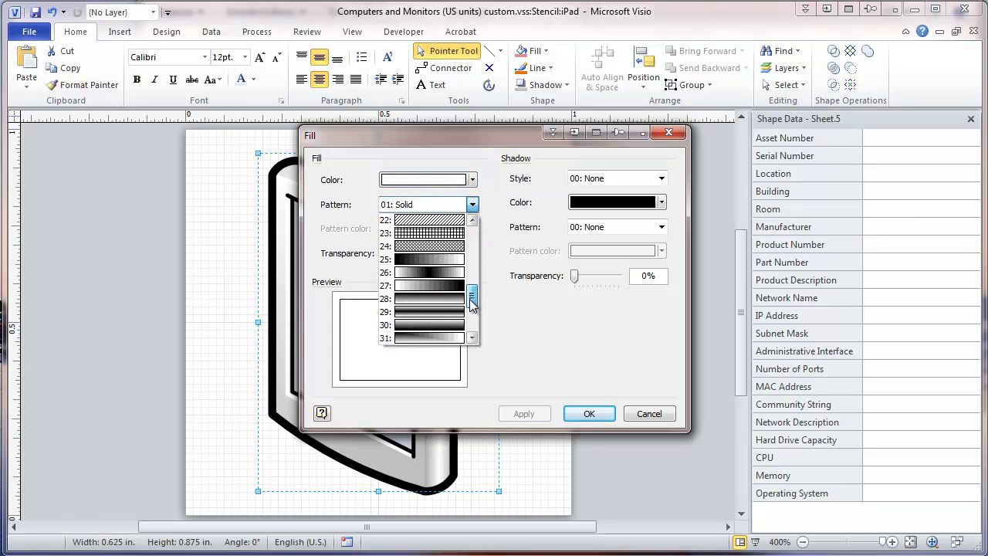
{"action": "left_click", "coordinate": [437, 274]}
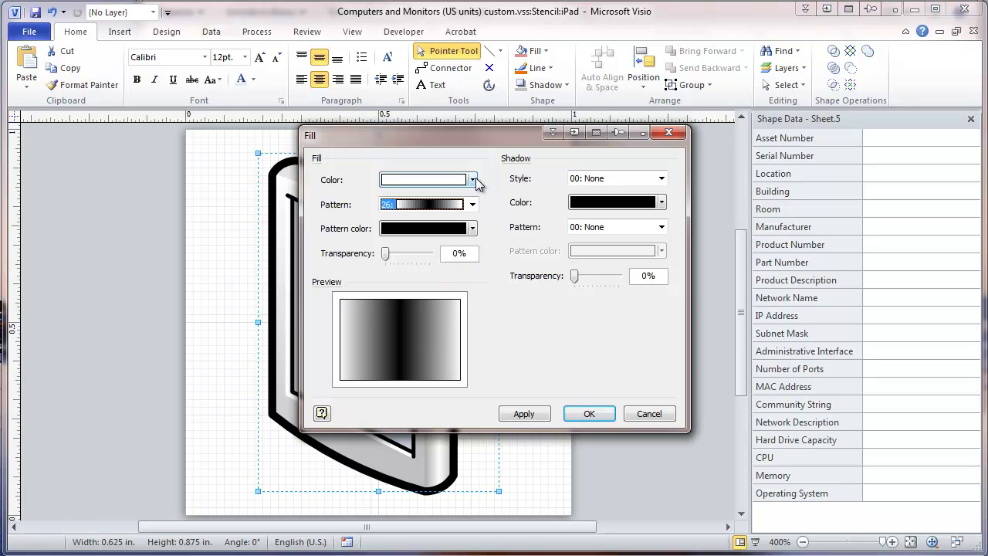
{"action": "left_click", "coordinate": [472, 180]}
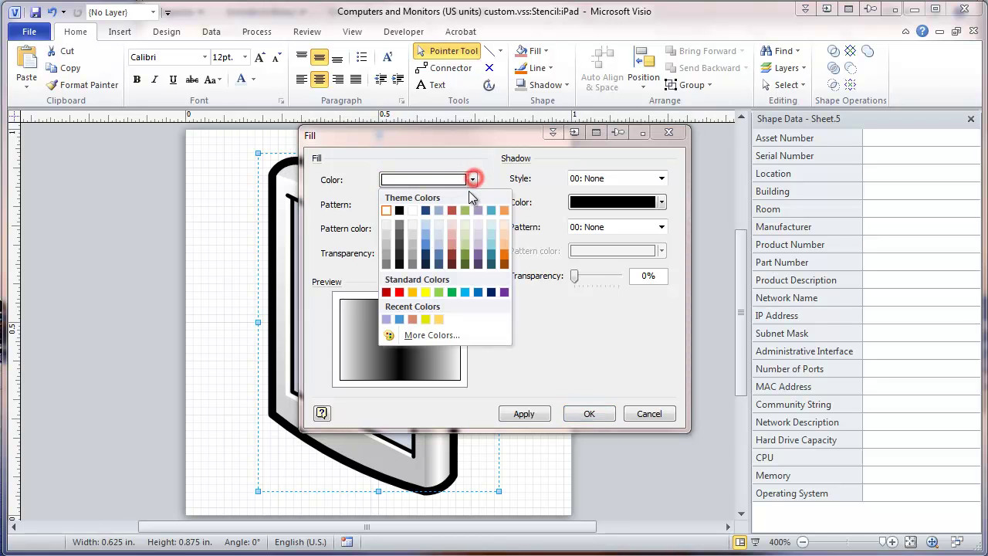
{"action": "left_click", "coordinate": [386, 249]}
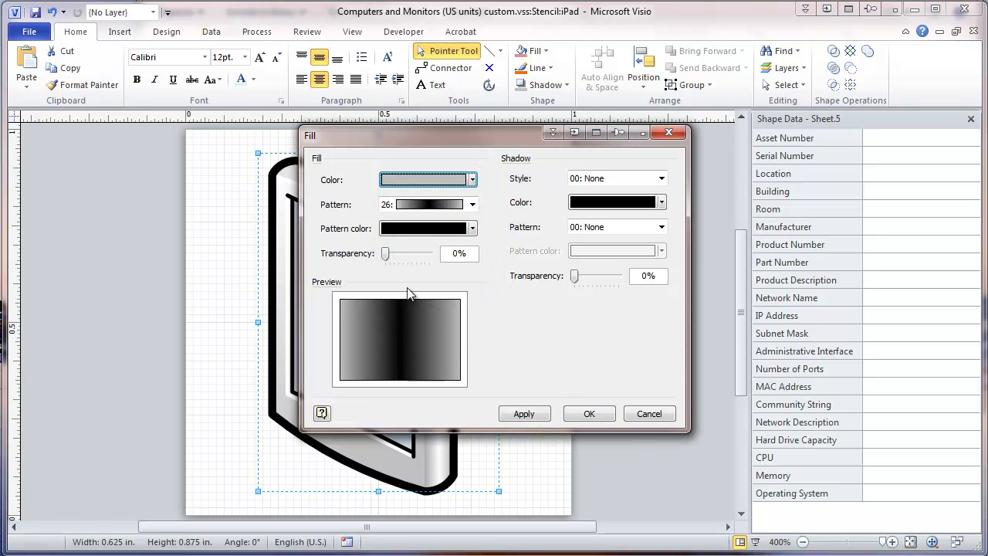
{"action": "left_click", "coordinate": [513, 416]}
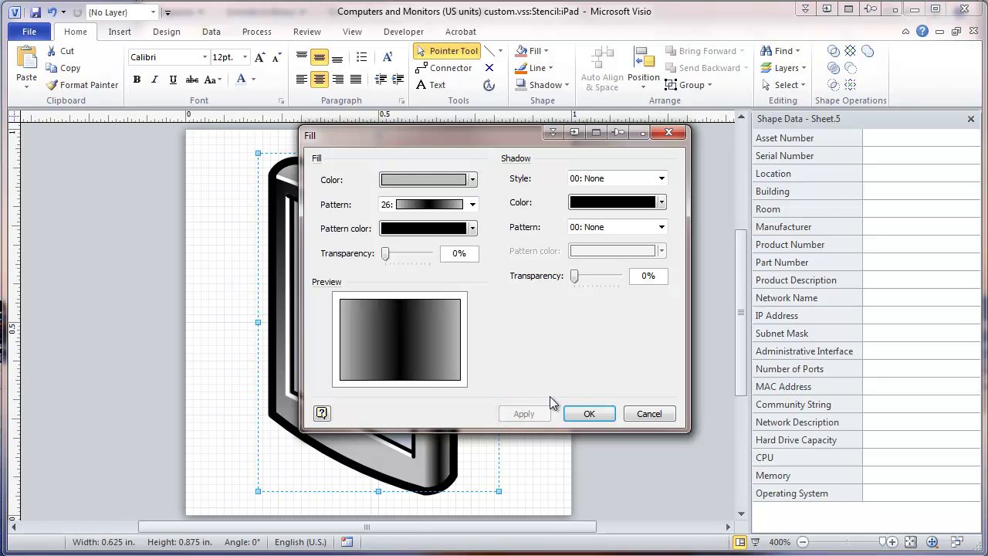
{"action": "left_click", "coordinate": [589, 414]}
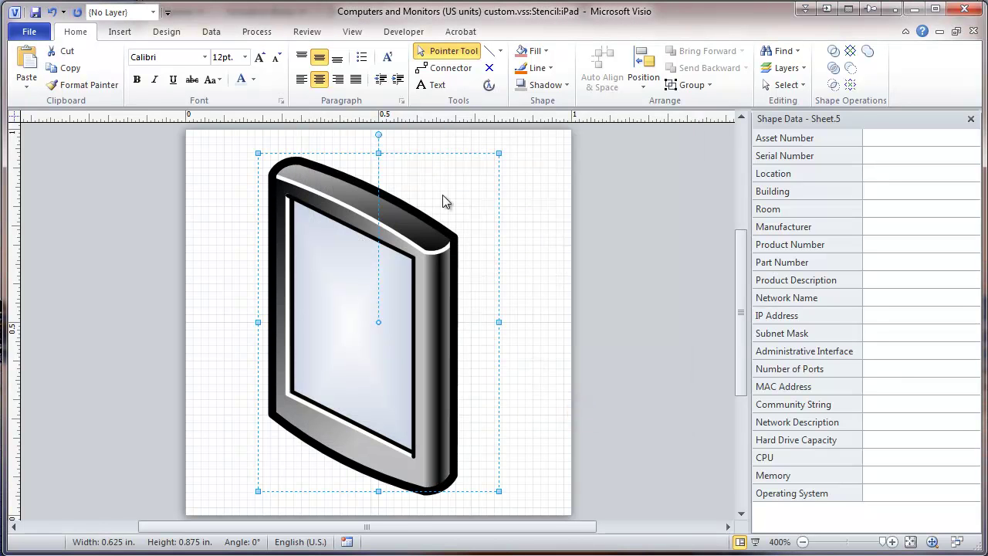
- Rotate the iPad shape to -121° so it lies flat, and nudge it slightly left on the page
{"action": "left_click_drag", "start_coordinate": [376, 134], "coordinate": [530, 412]}
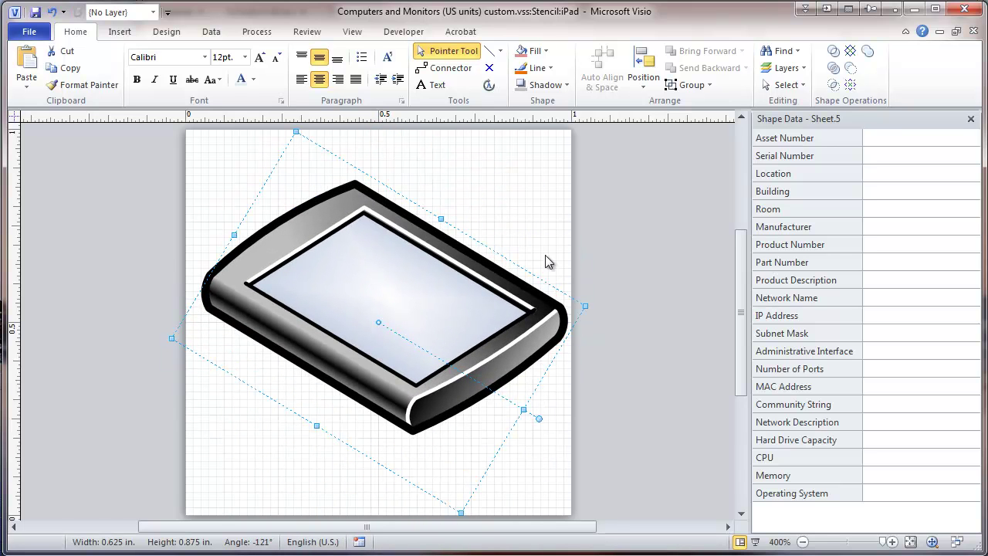
{"action": "left_click", "coordinate": [535, 159]}
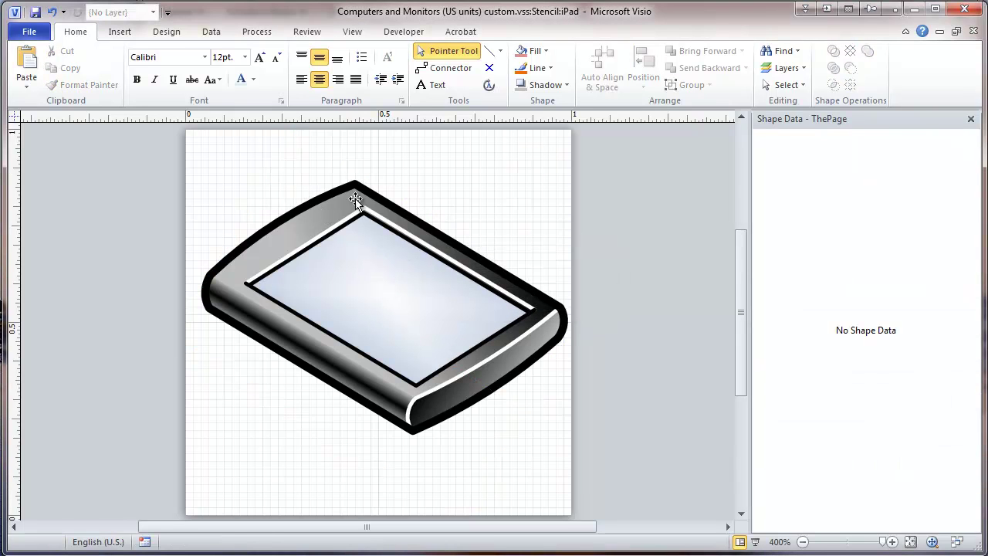
{"action": "left_click", "coordinate": [274, 223]}
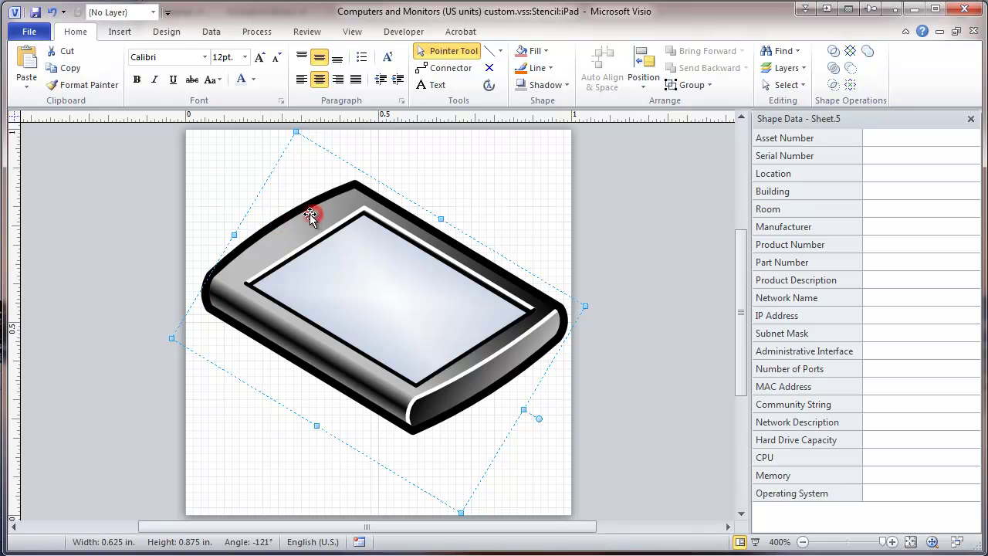
{"action": "key", "text": "Left"}
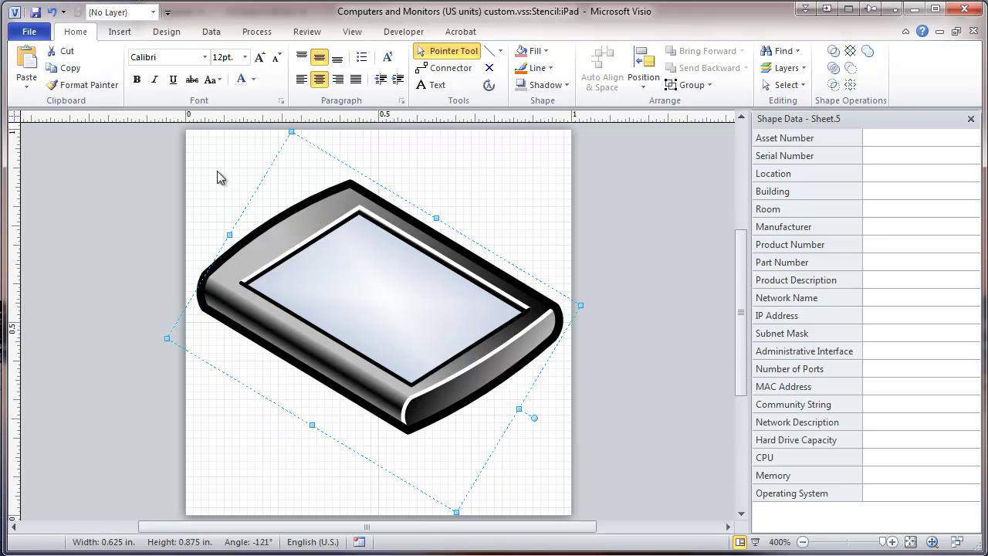
- Set a custom page size of 1 in. x 0.75 in. for the iPad master and apply it
{"action": "left_click", "coordinate": [167, 34]}
{"action": "left_click", "coordinate": [77, 81]}
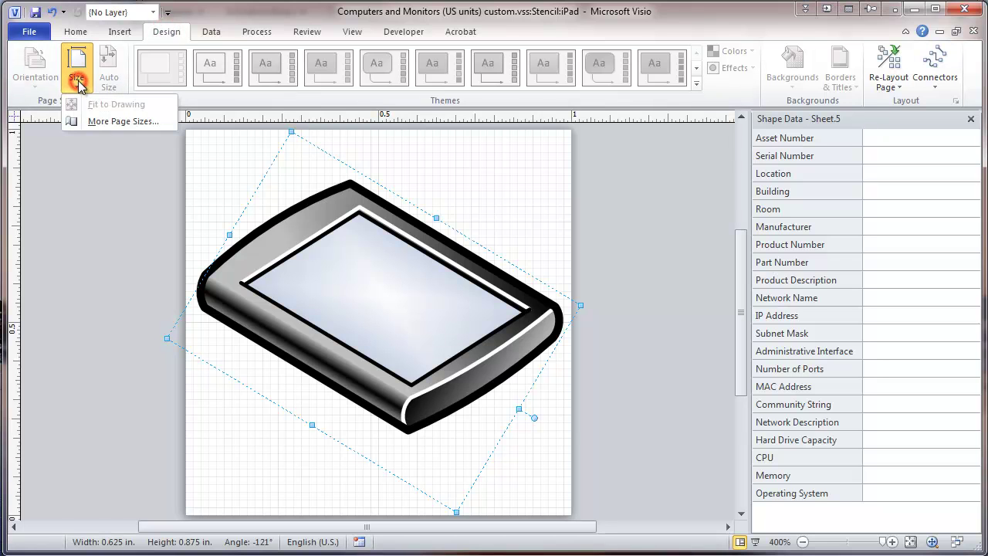
{"action": "left_click", "coordinate": [108, 122]}
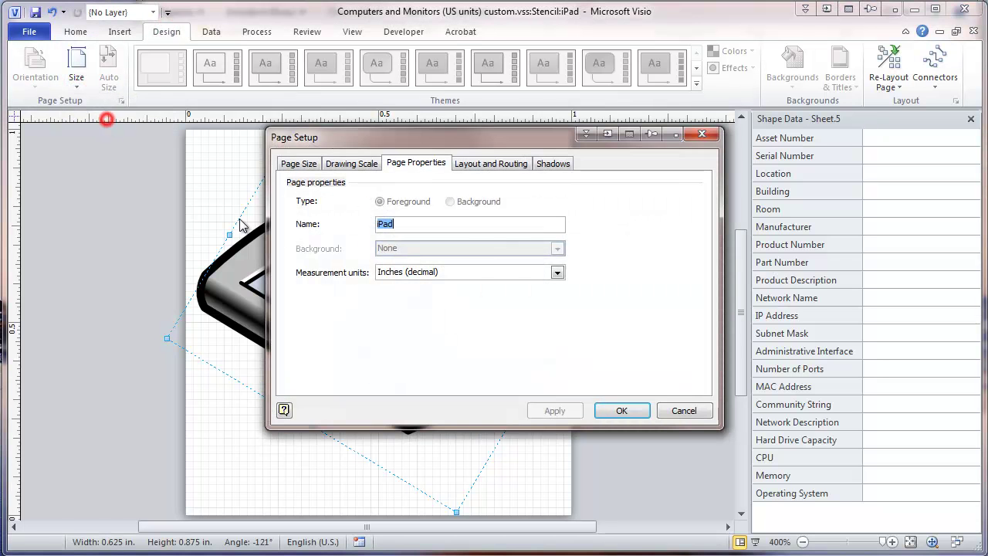
{"action": "left_click", "coordinate": [300, 164]}
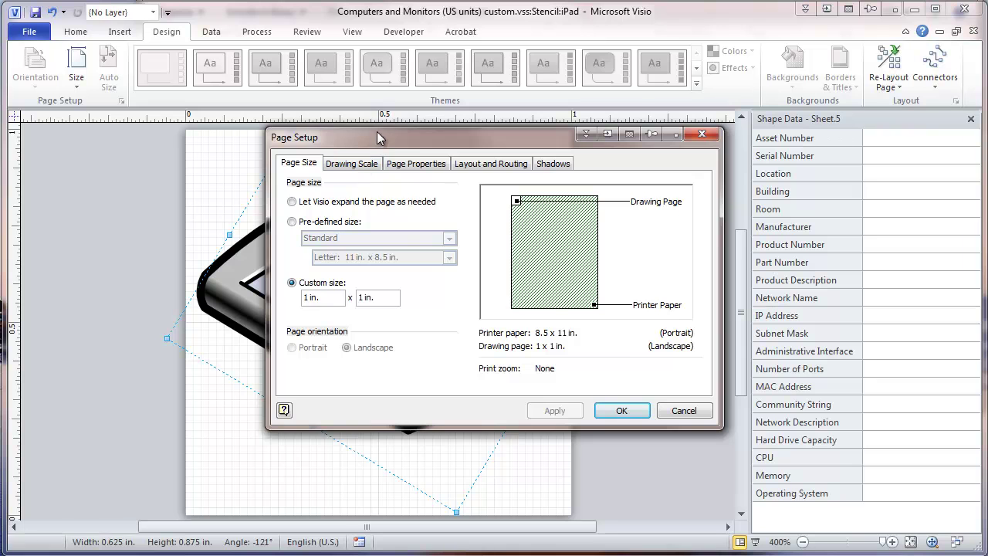
{"action": "left_click_drag", "start_coordinate": [378, 138], "coordinate": [534, 166]}
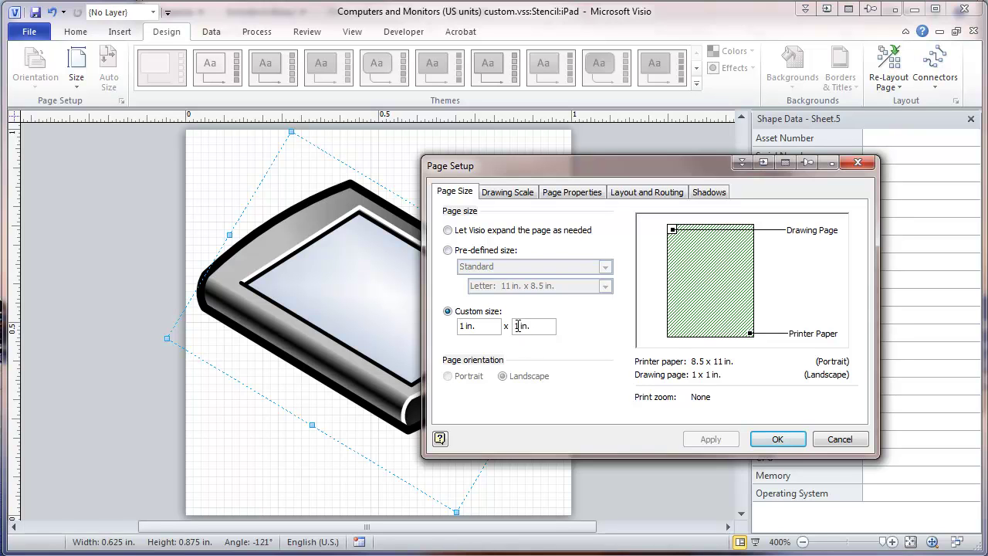
{"action": "left_click", "coordinate": [517, 325]}
{"action": "key", "text": "Delete"}
{"action": "type", "text": ".75"}
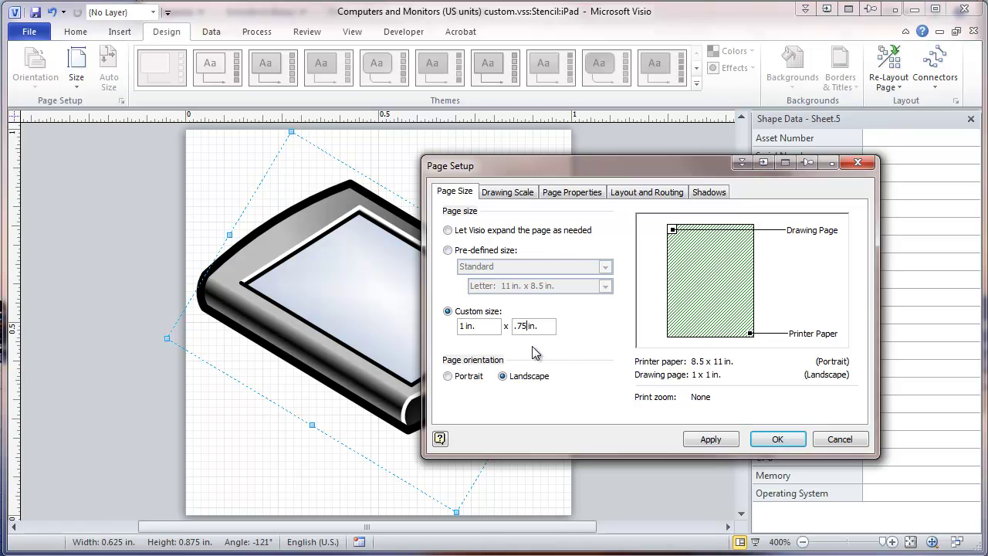
{"action": "left_click", "coordinate": [702, 444]}
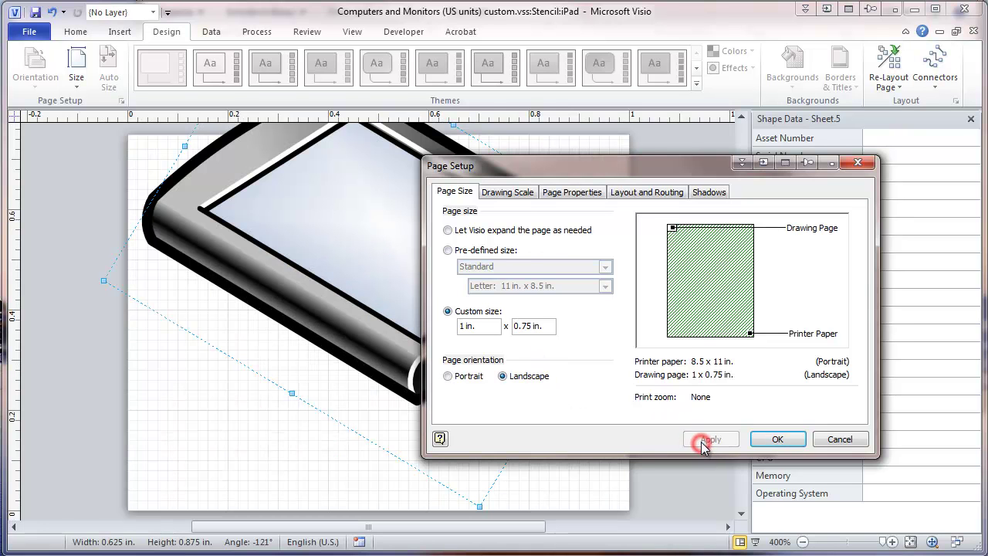
{"action": "left_click", "coordinate": [777, 439]}
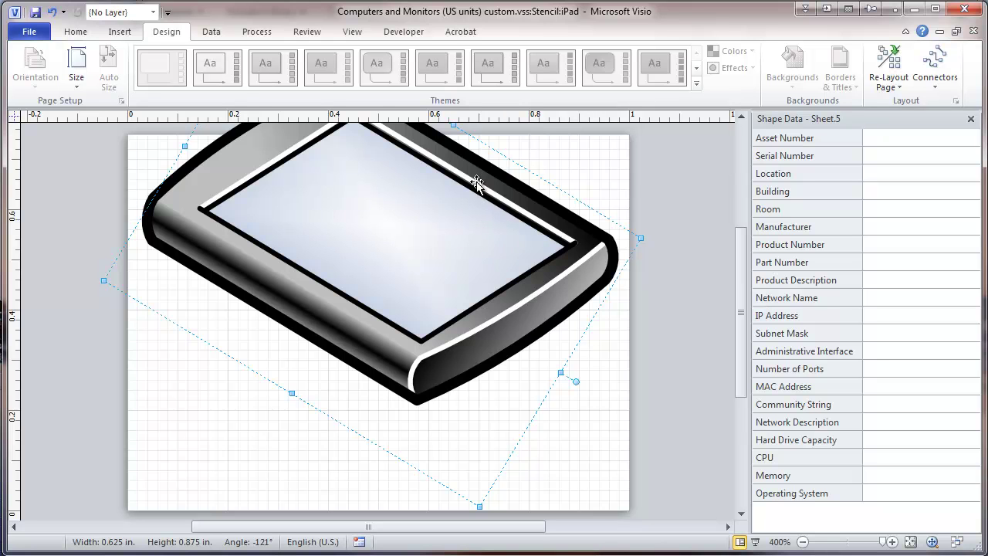
- Center the iPad shape on its resized page, and close the master window, updating the iPad master
{"action": "left_click_drag", "start_coordinate": [475, 189], "coordinate": [468, 262]}
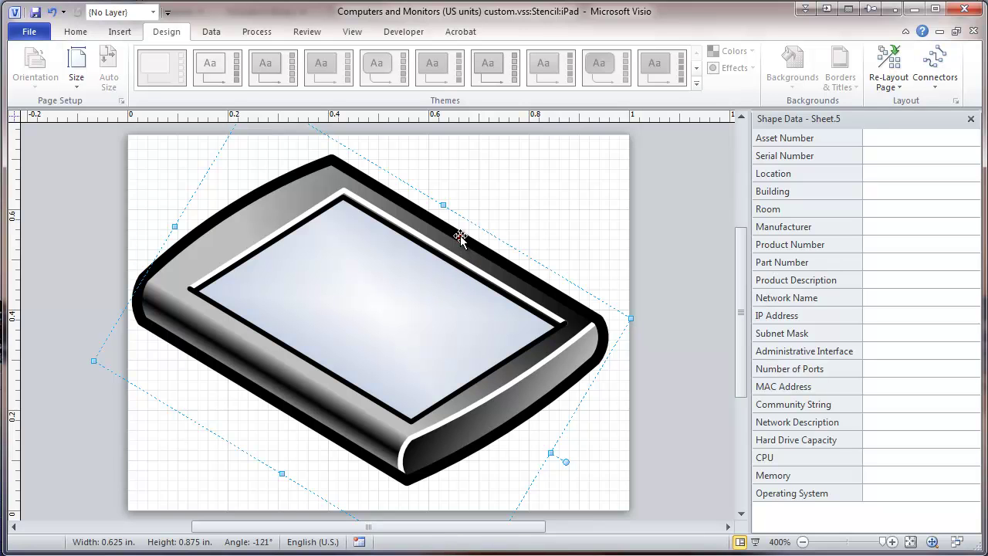
{"action": "left_click_drag", "start_coordinate": [459, 231], "coordinate": [467, 235]}
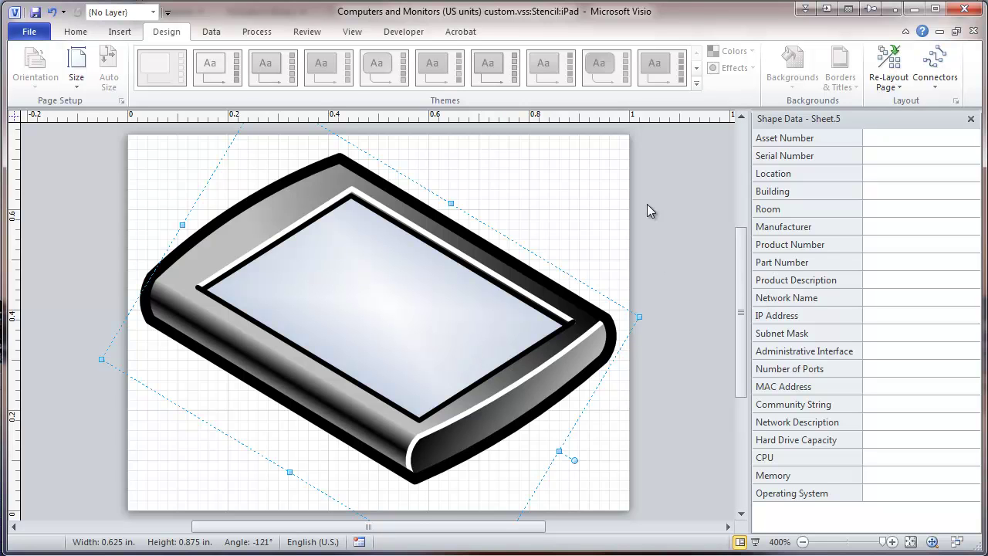
{"action": "left_click", "coordinate": [600, 195]}
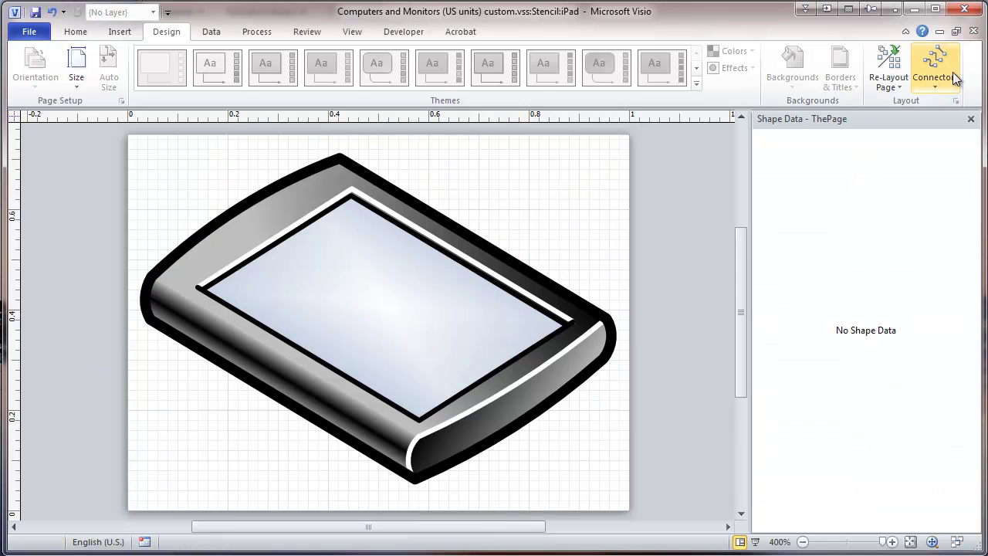
{"action": "left_click", "coordinate": [975, 31]}
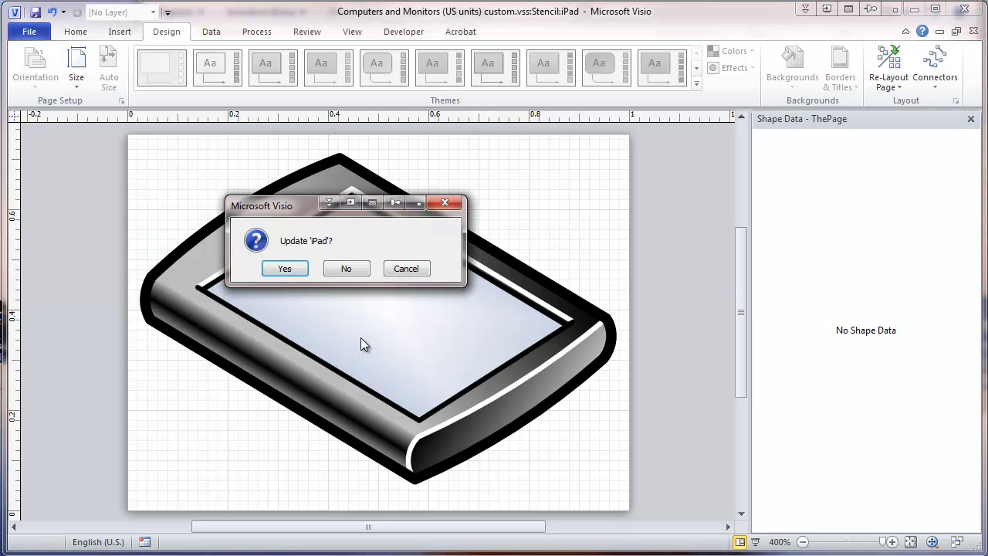
{"action": "left_click", "coordinate": [284, 269]}
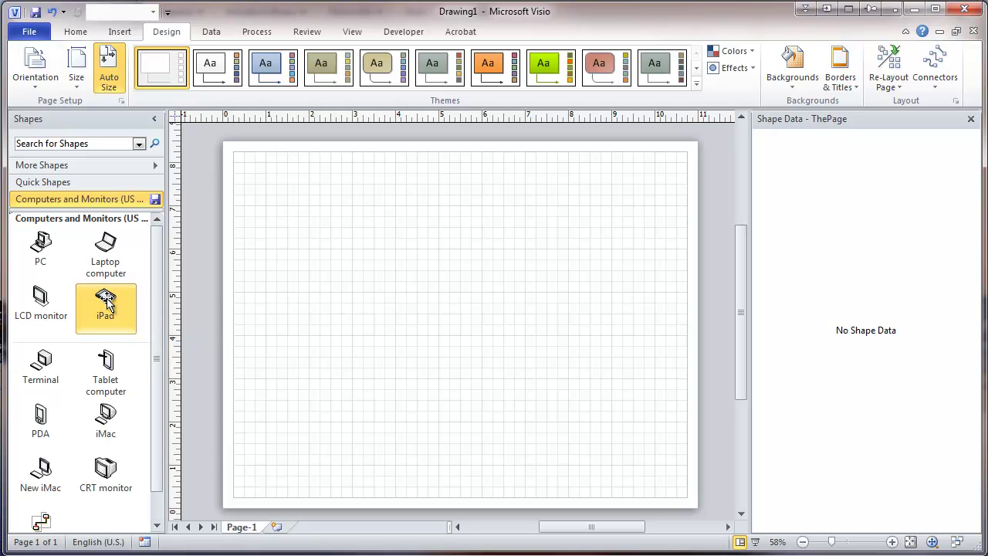
- Place an iPad shape near the middle of the drawing page and save the custom Computers and Monitors stencil
{"action": "left_click_drag", "start_coordinate": [106, 304], "coordinate": [450, 290]}
{"action": "left_click", "coordinate": [410, 344]}
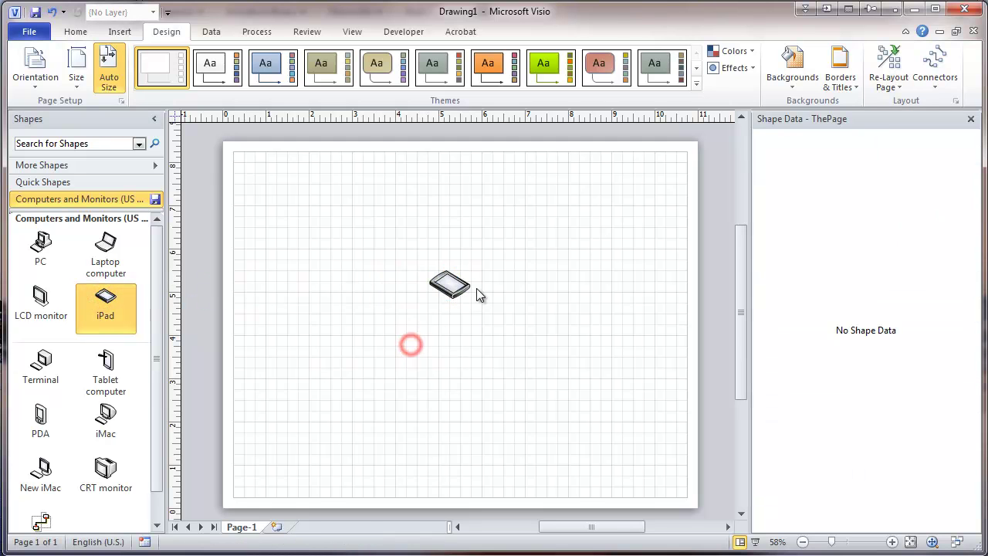
{"action": "left_click", "coordinate": [450, 284]}
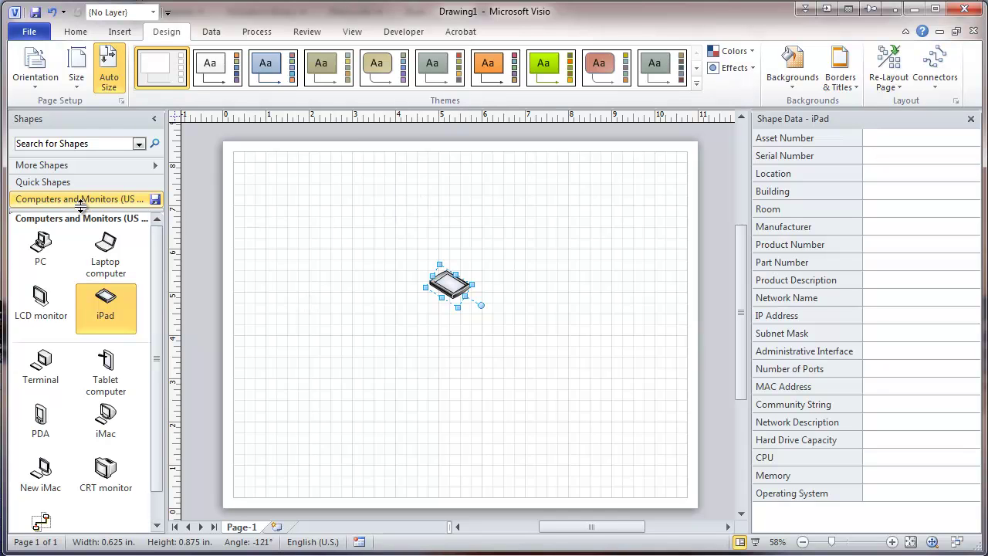
{"action": "left_click", "coordinate": [156, 200]}
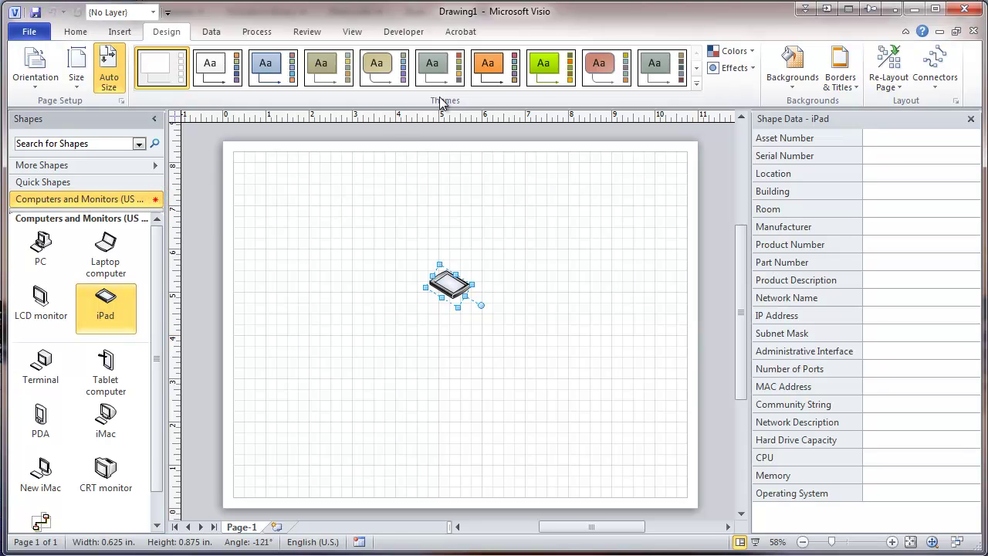
- Switch to the open drawing Visio 2010 Modify Stencil shape closing link.vsd
{"action": "left_click", "coordinate": [354, 31]}
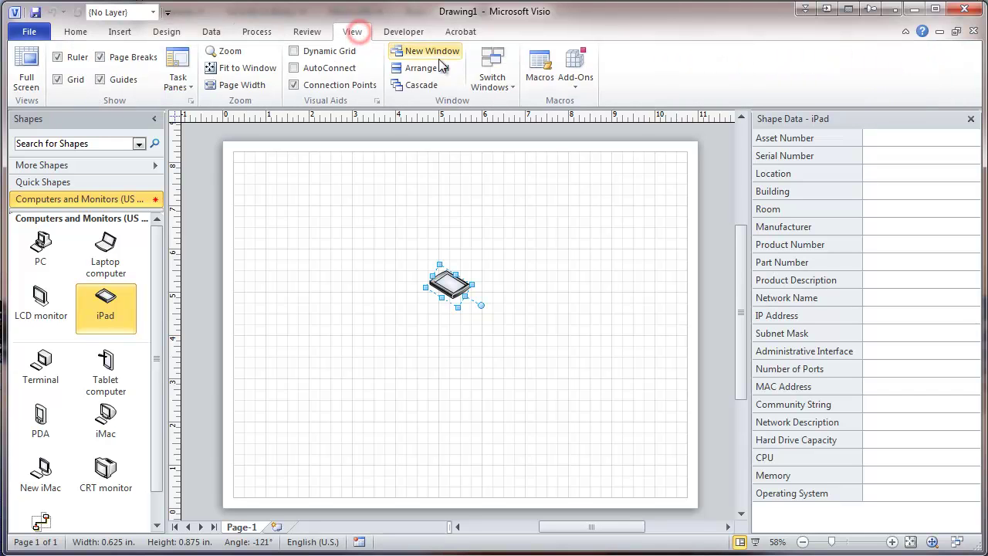
{"action": "left_click", "coordinate": [494, 77]}
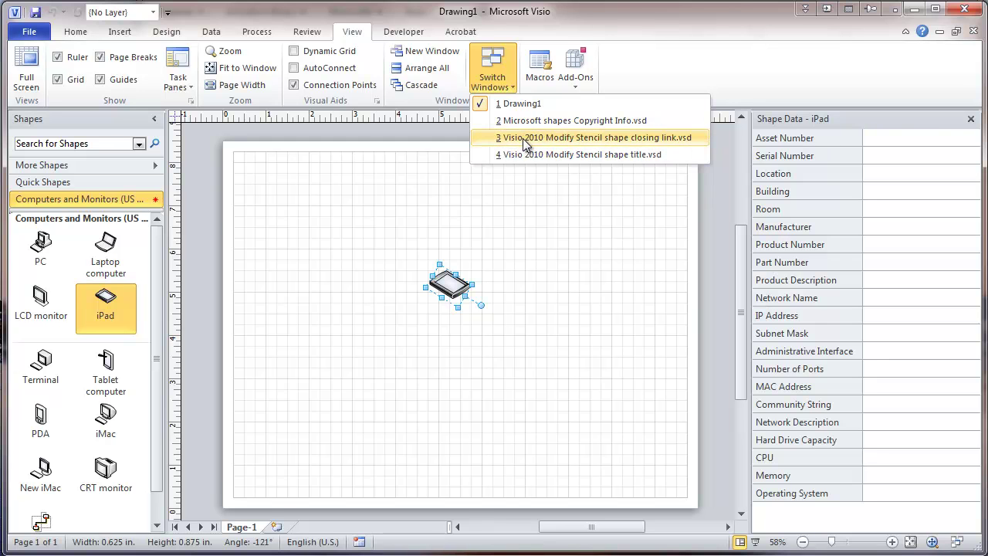
{"action": "left_click", "coordinate": [523, 137]}
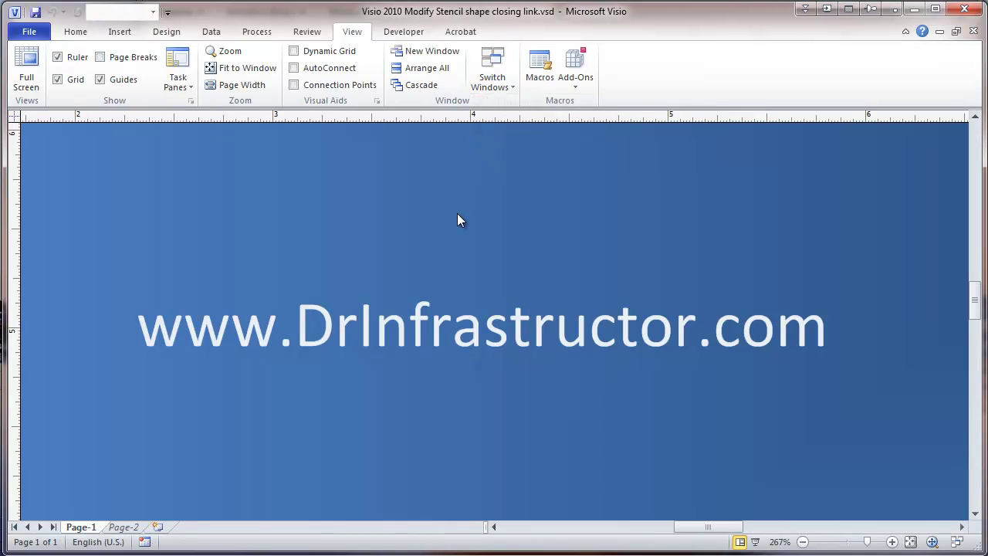